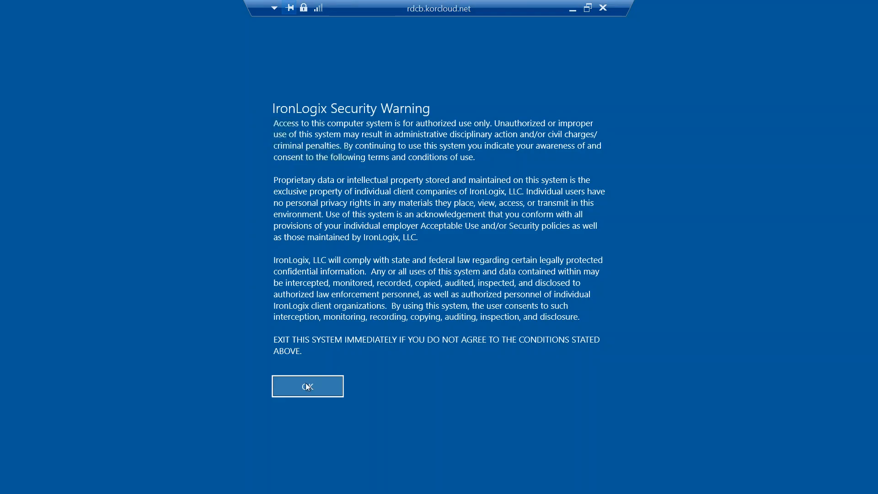
Accept the IronLogix security warning so the remote Windows desktop with Sage 100 shortcuts loads.
left_click(307, 387)
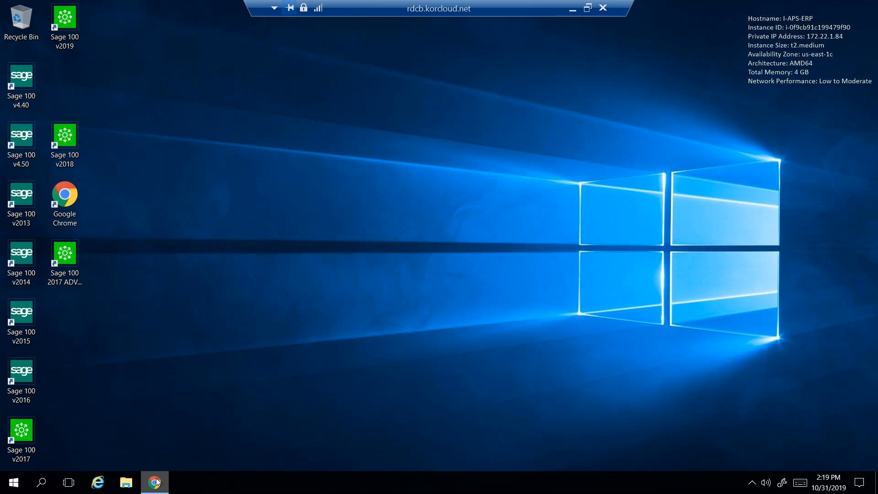
Bring Gmail back up and move the newest zehlers transaction-receipt conversation to Trash.
mouse_move(157, 481)
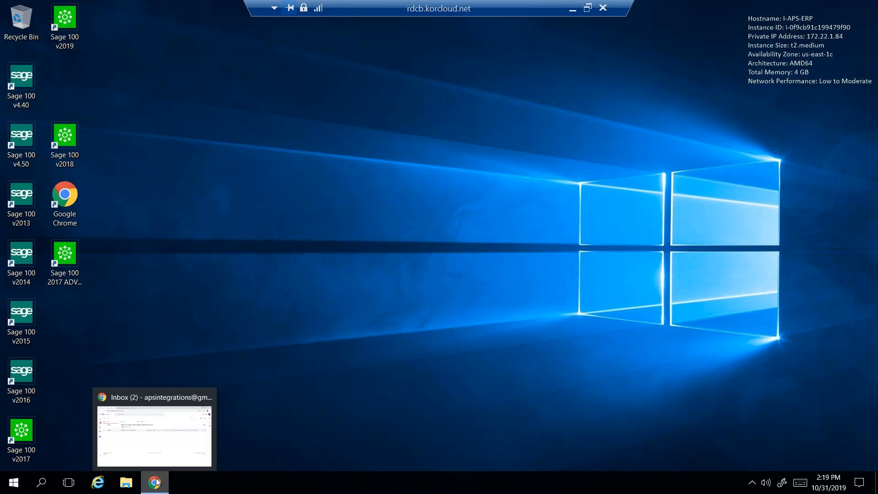
left_click(158, 446)
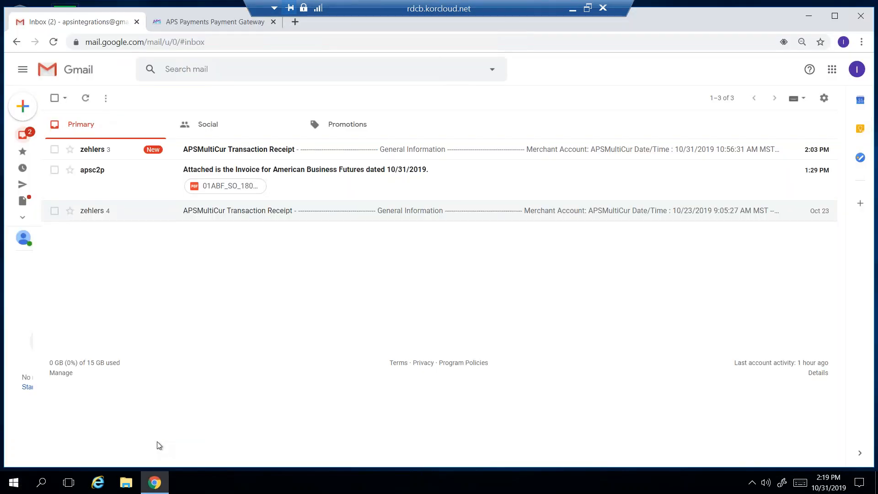
left_click(55, 149)
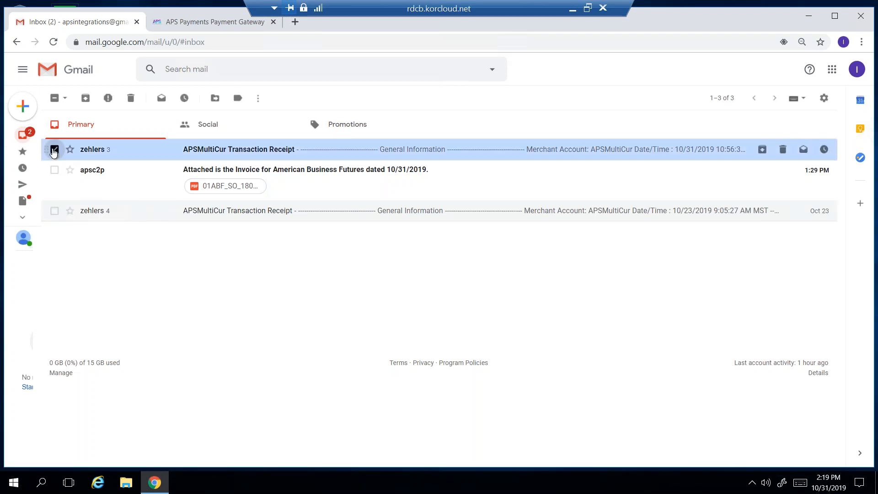
left_click(130, 98)
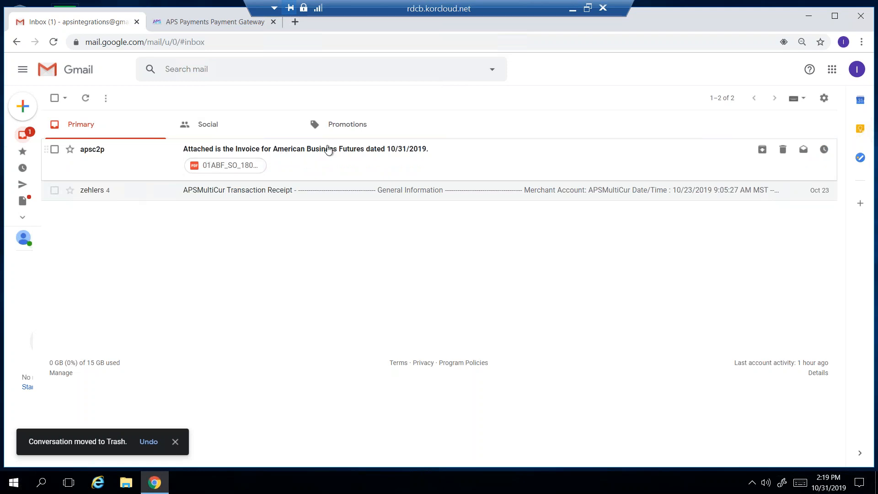
Open the invoice PDF attachment and follow its ClickToPay link to the $1000.00 Pay Invoice page.
left_click(229, 168)
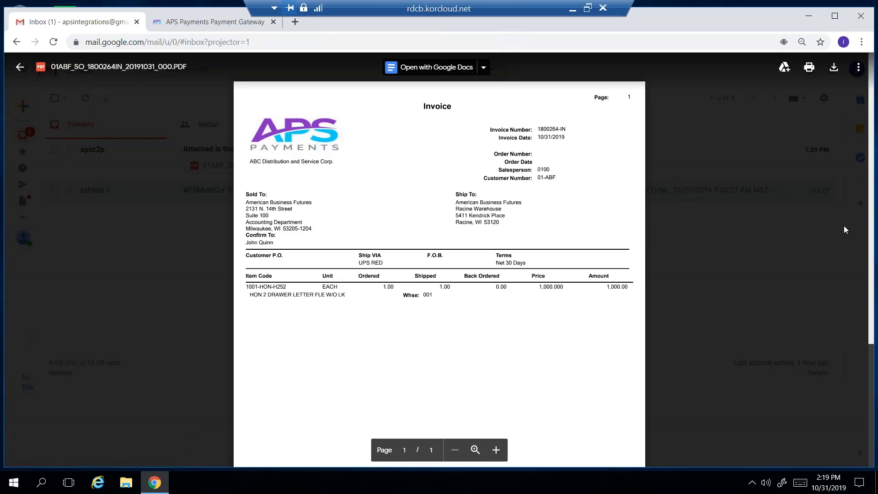
scroll(871, 287, "down", 2)
scroll(871, 287, "down", 3)
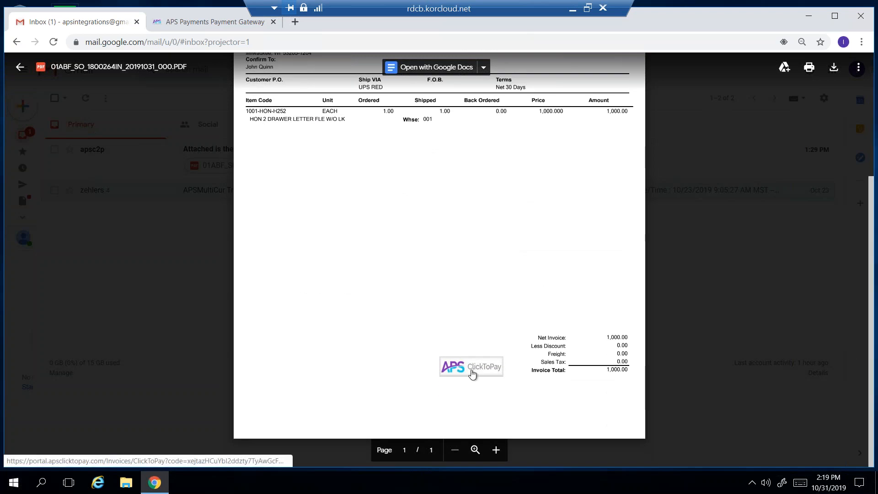
left_click(471, 372)
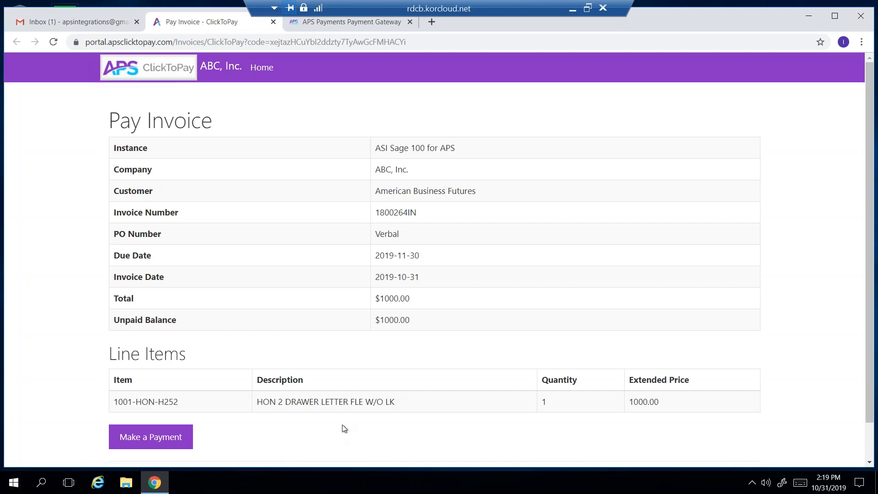
Start paying invoice 1800264IN and add invoices 0100107IN, 0100109IN and 0100110IN.
left_click(154, 444)
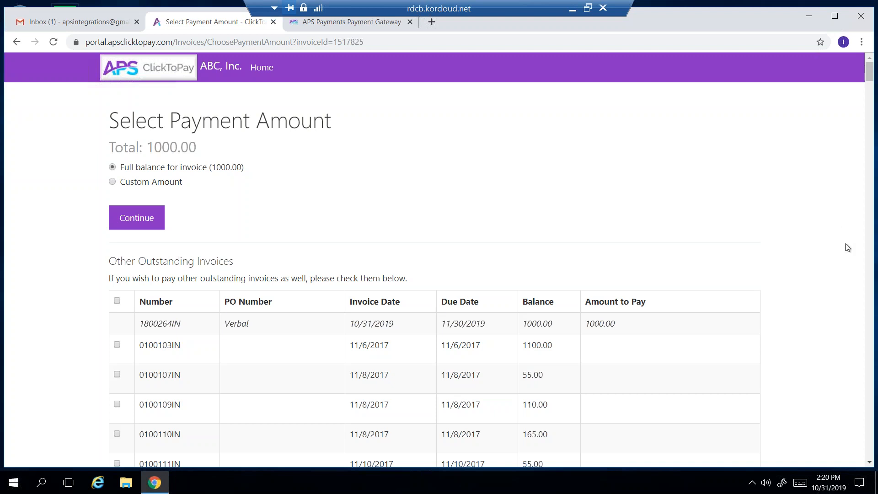
left_click(117, 375)
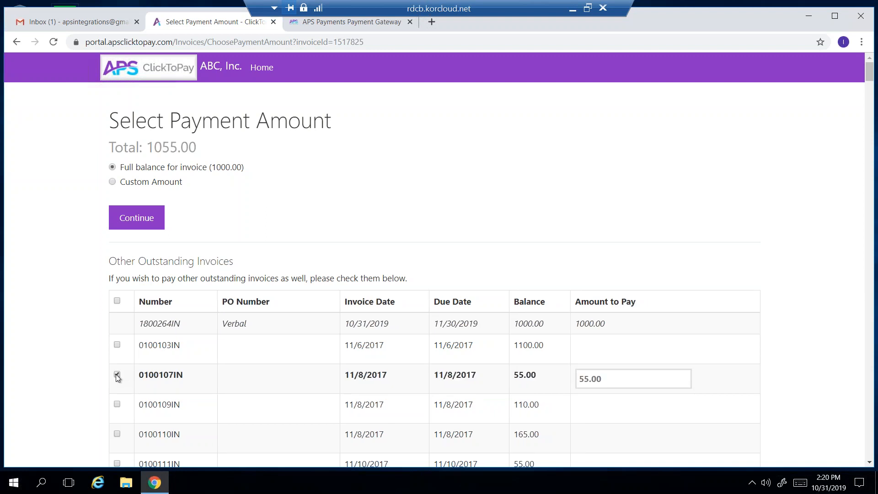
left_click(117, 405)
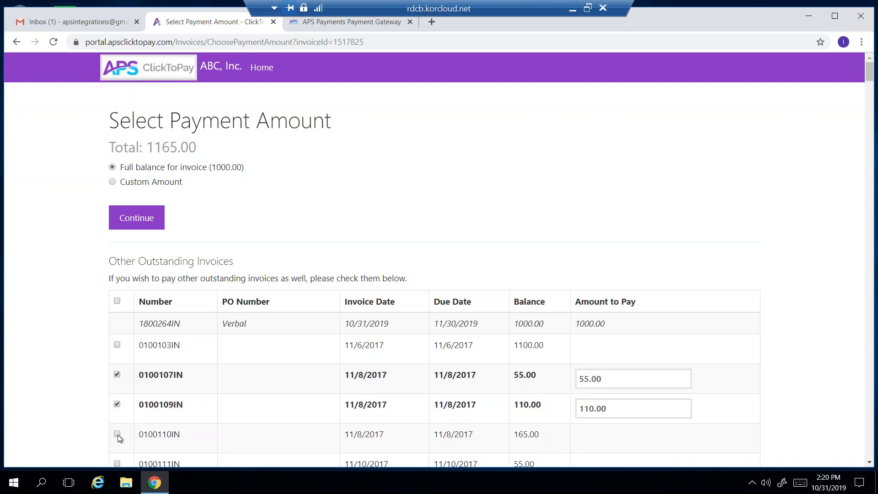
left_click(117, 435)
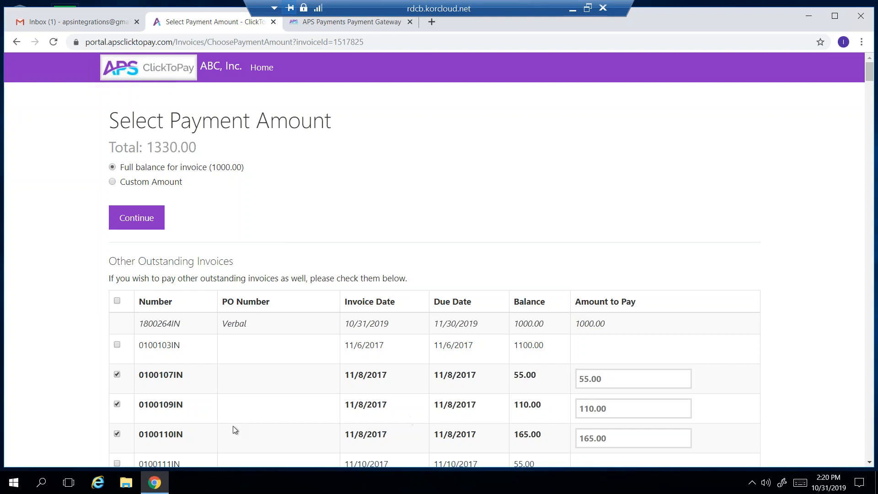
Remove those three invoices again and continue with the 1000.00 full balance.
left_click(117, 375)
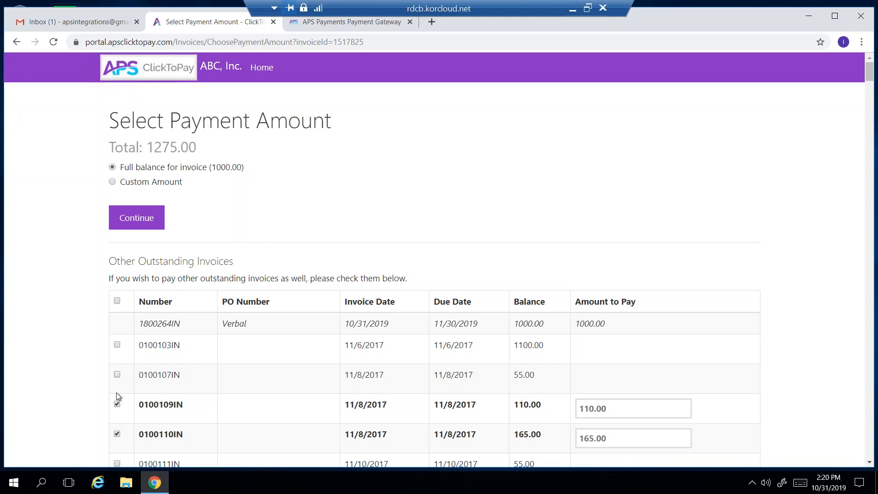
left_click(118, 403)
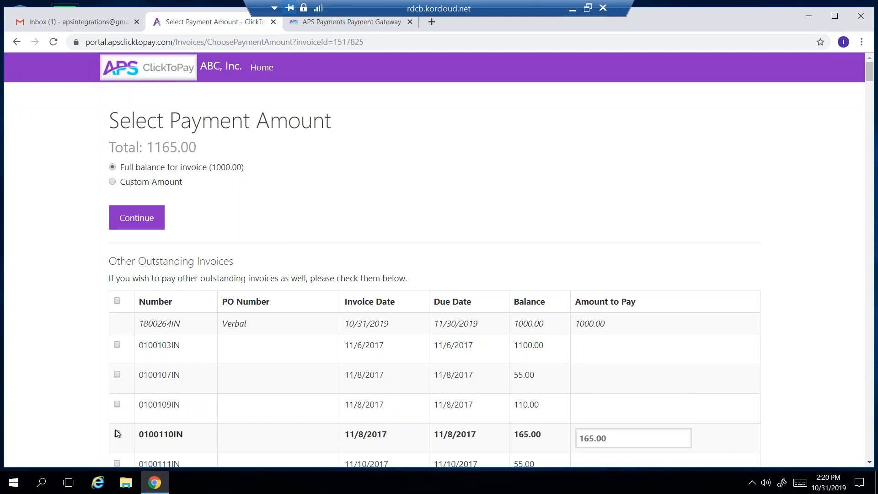
left_click(117, 434)
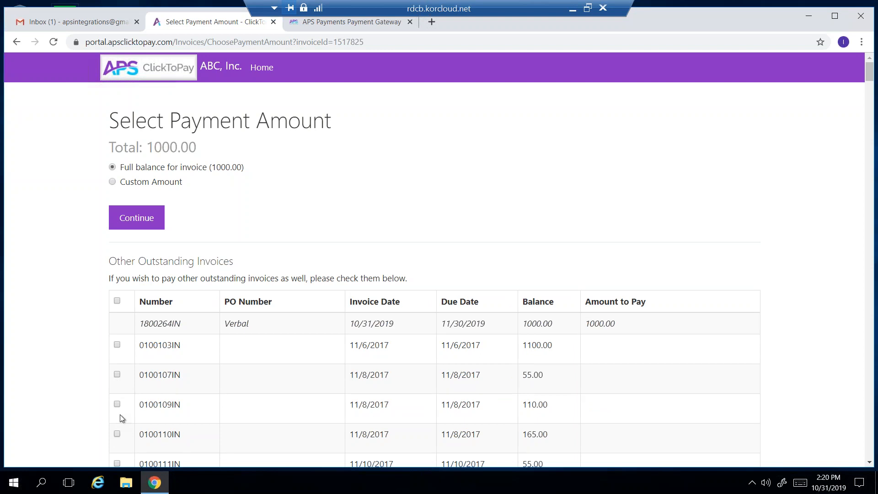
left_click(137, 218)
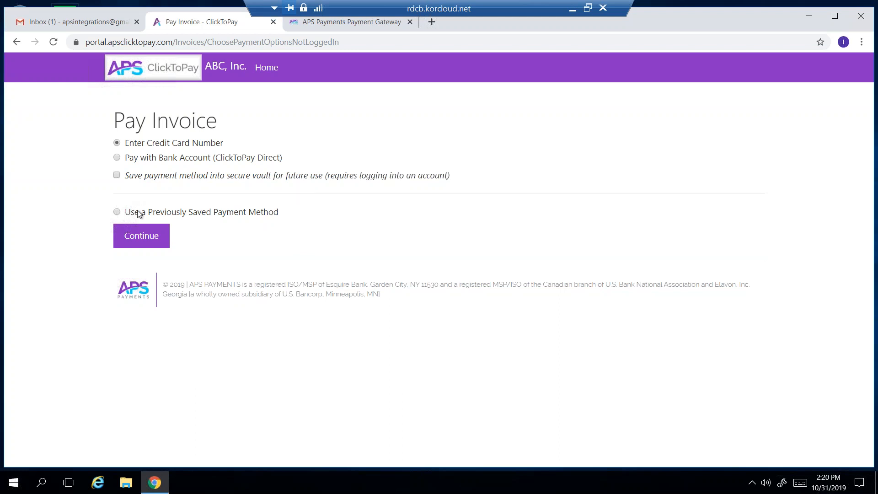
left_click(147, 239)
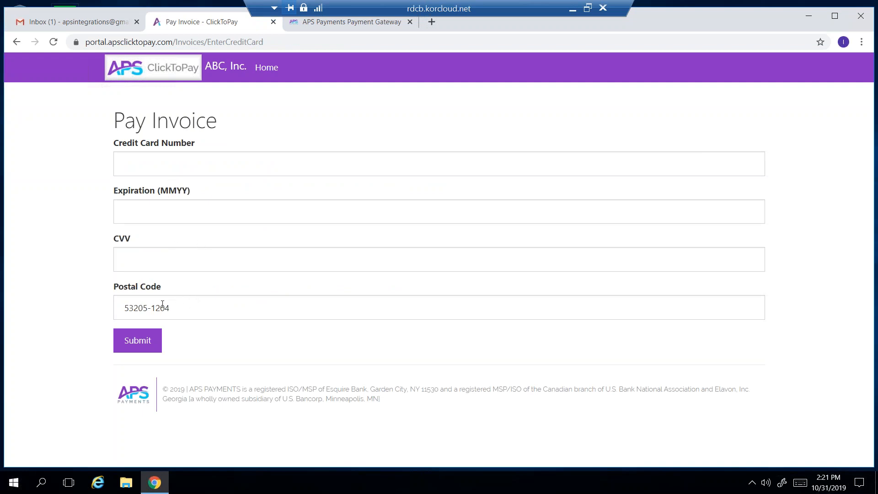
left_click(134, 169)
type("4111 1111 1")
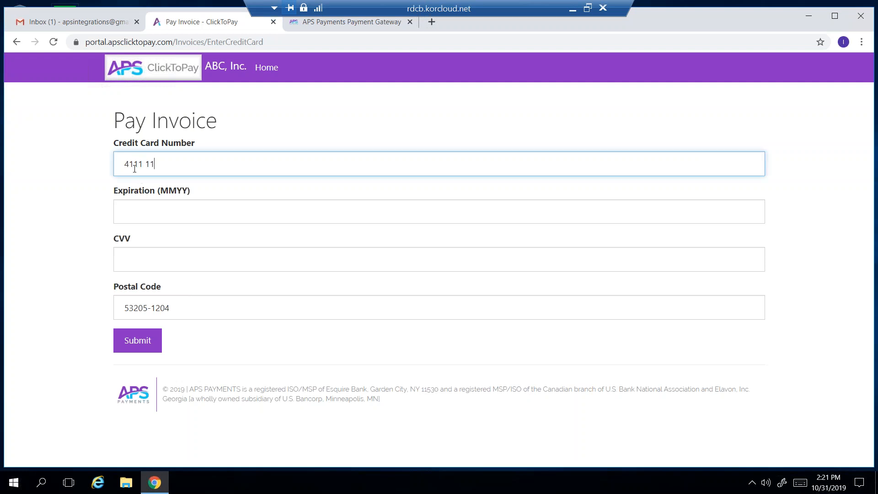
type("111 1111")
key("Tab")
type("0520")
key("Tab")
type("520")
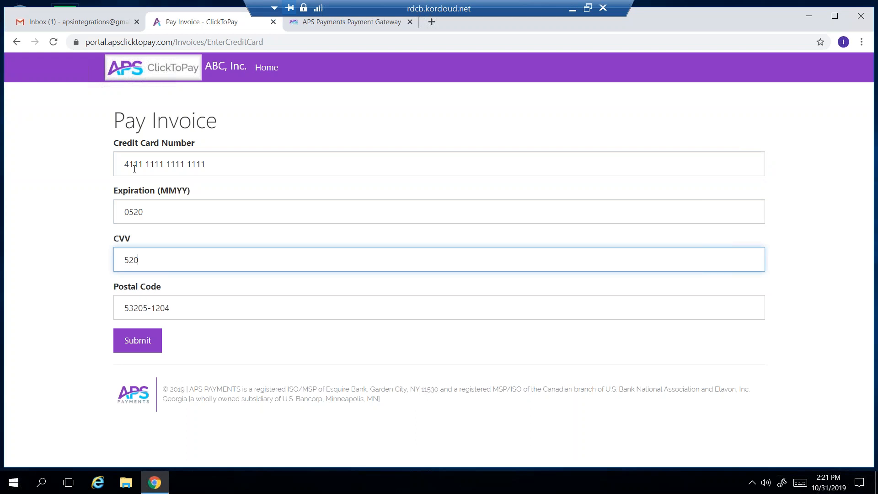
left_click(139, 345)
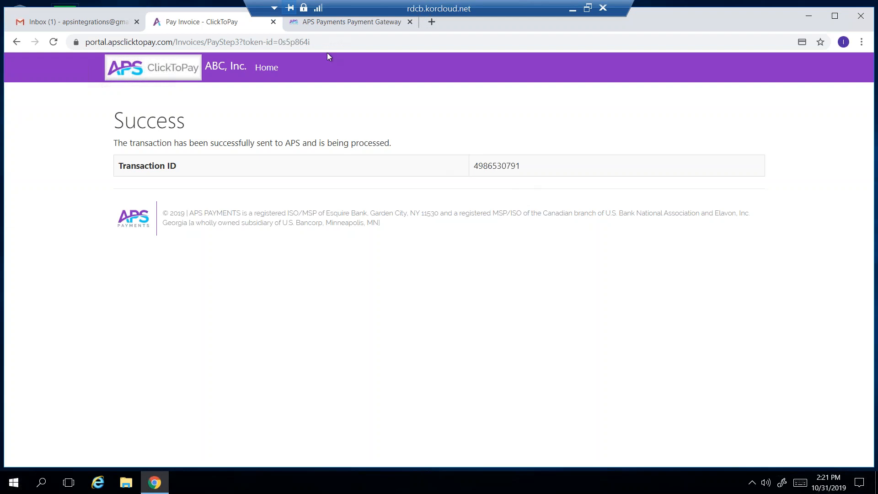
left_click(273, 22)
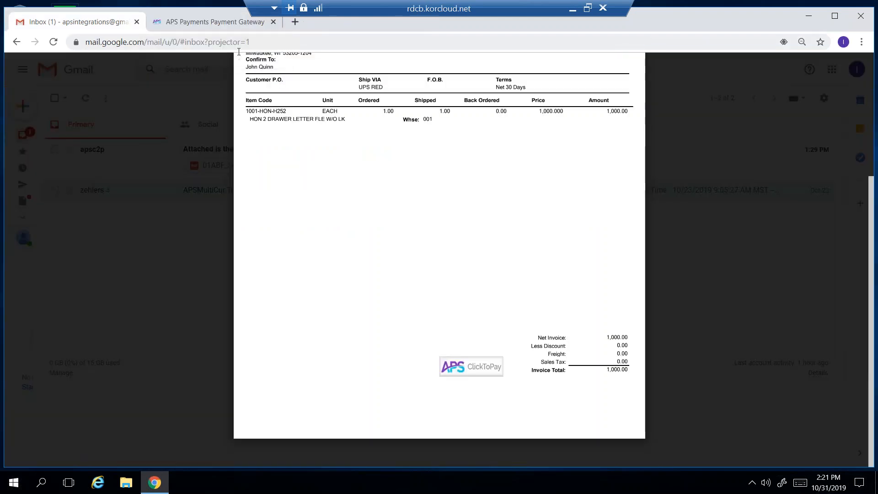
Close the invoice preview, read the older APSMultiCur Transaction Receipt email, and minimize Chrome.
left_click(16, 41)
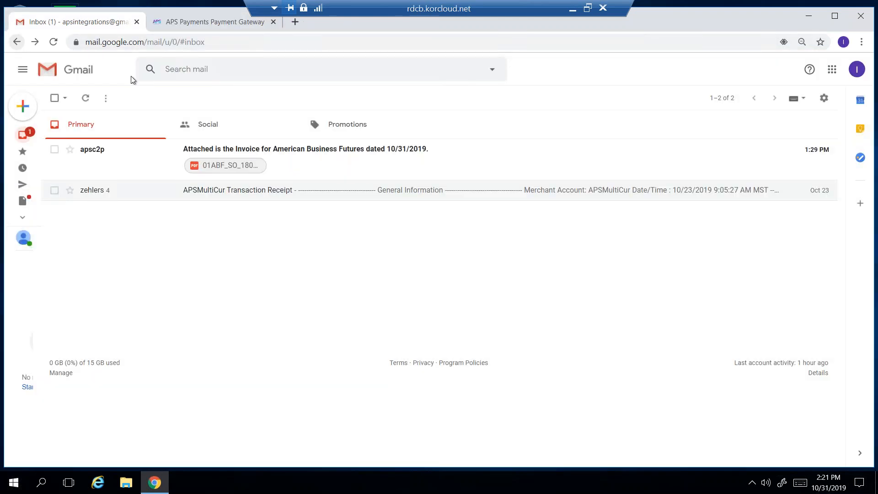
left_click(209, 190)
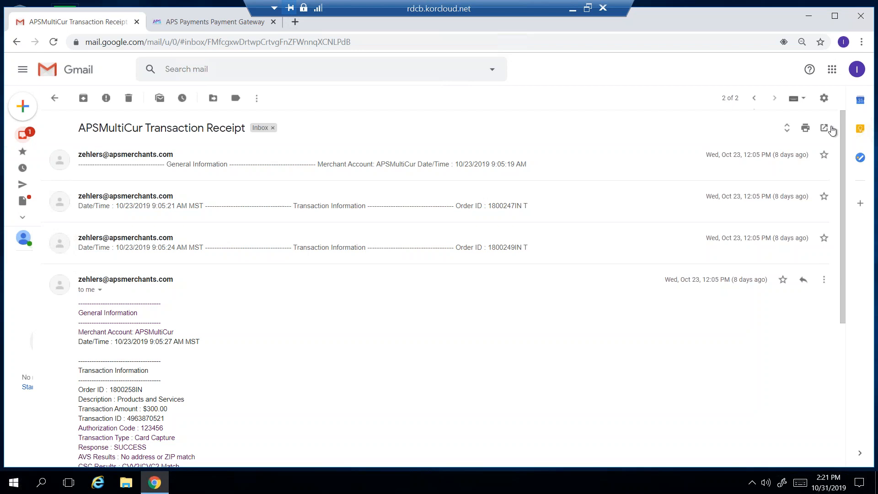
scroll(845, 192, "down", 1)
scroll(846, 191, "down", 6)
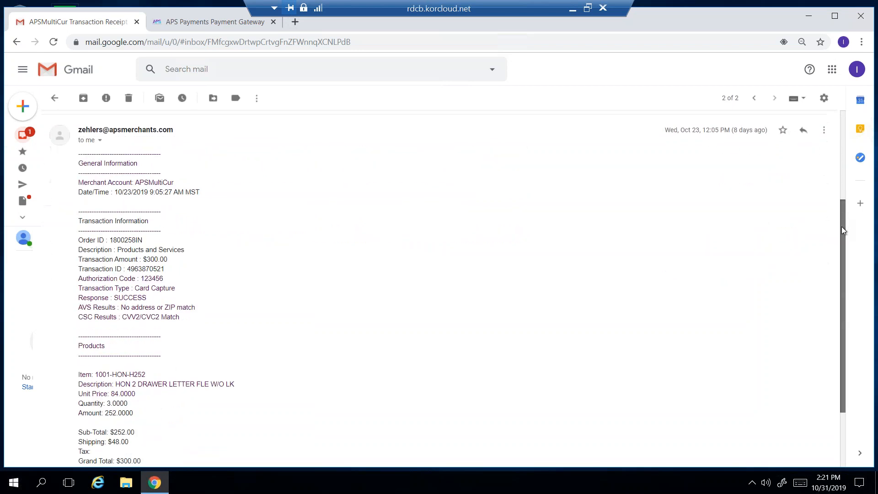
scroll(842, 181, "up", 3)
scroll(842, 181, "up", 3)
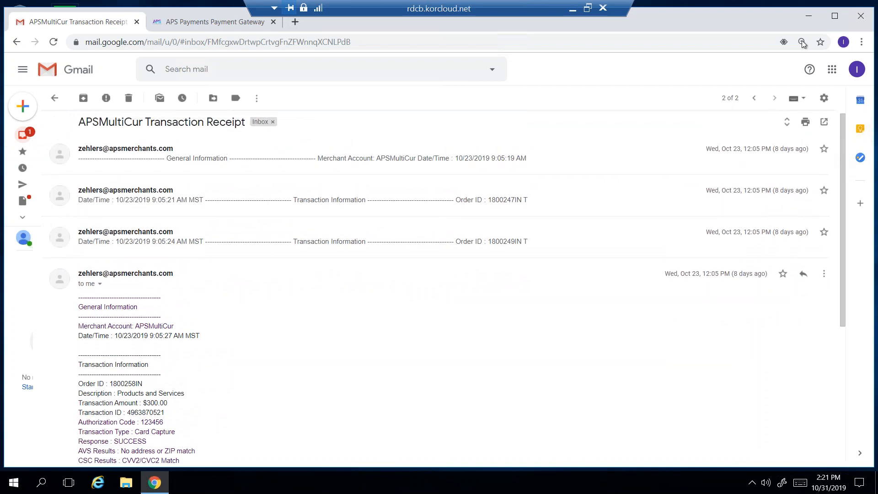
left_click(808, 17)
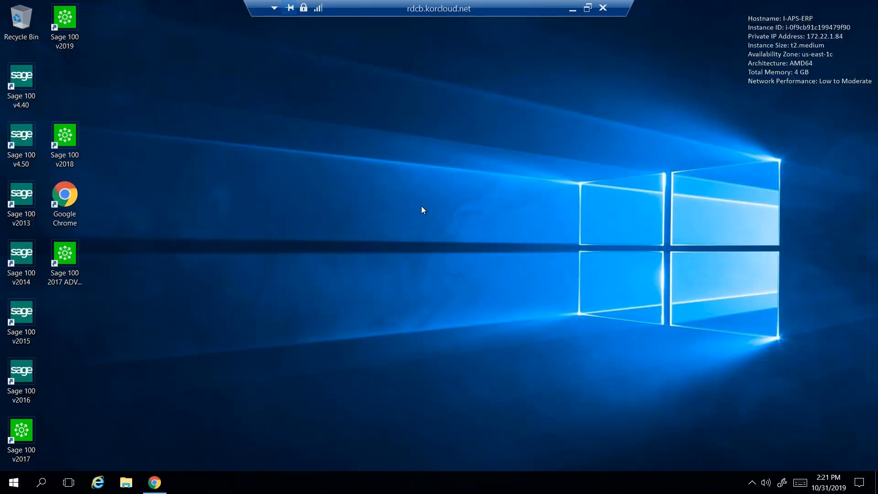
Launch Sage 100 v2018 and log in with the user name and password.
double_click(65, 138)
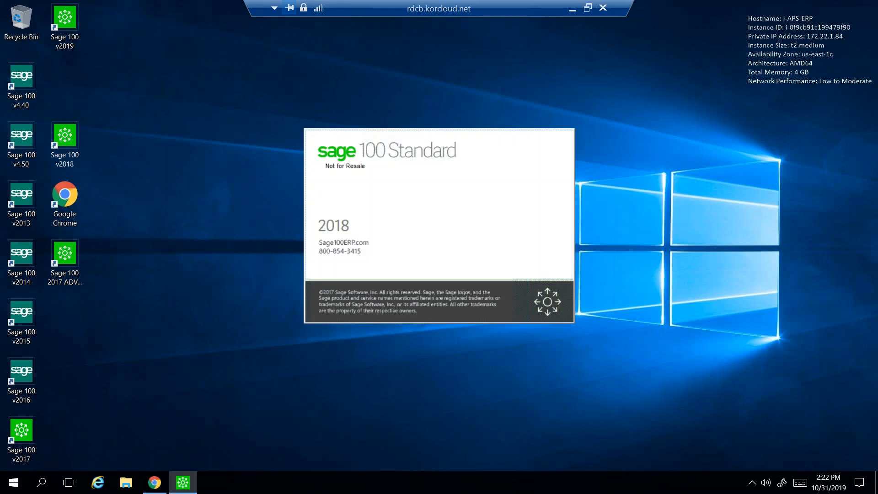
type("aps")
key("Tab")
type("***")
left_click(230, 146)
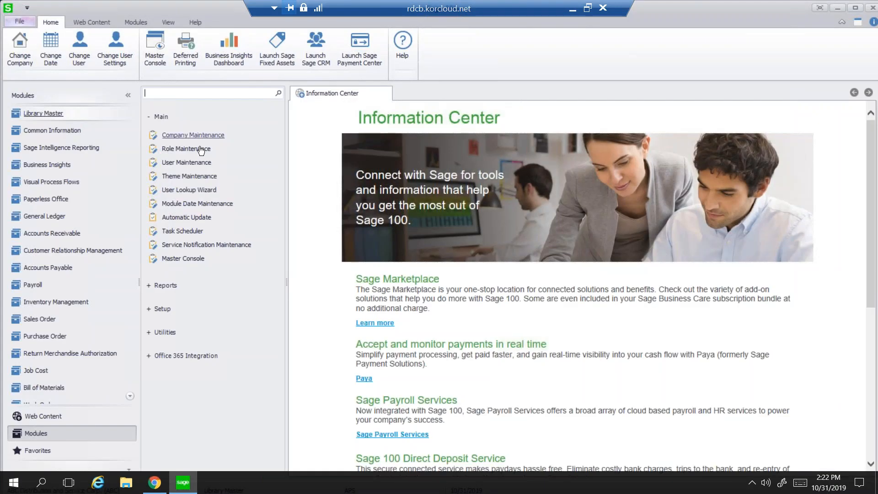
Switch to Accounts Receivable, confirm the accounting date, and open Cash Receipts Entry.
left_click(43, 233)
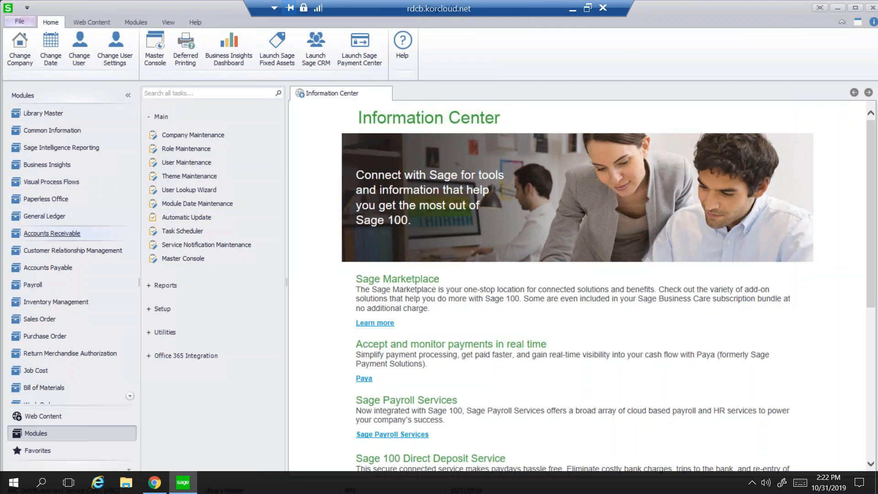
left_click(220, 122)
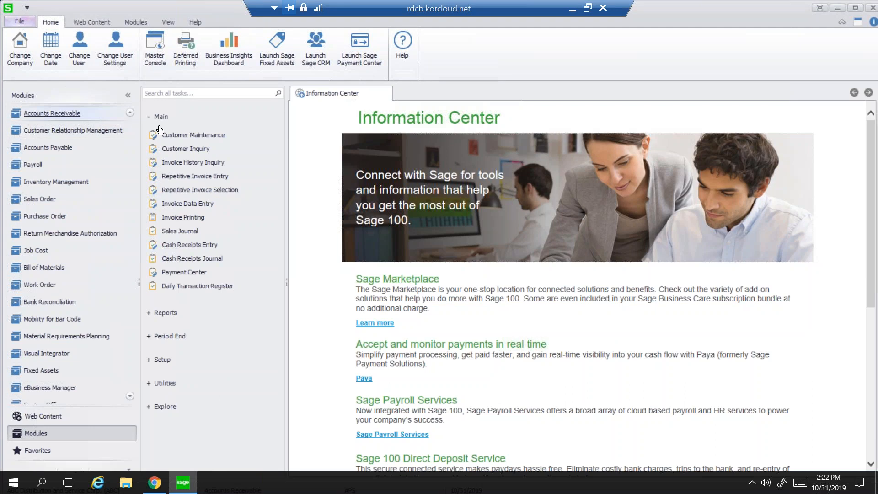
left_click(190, 245)
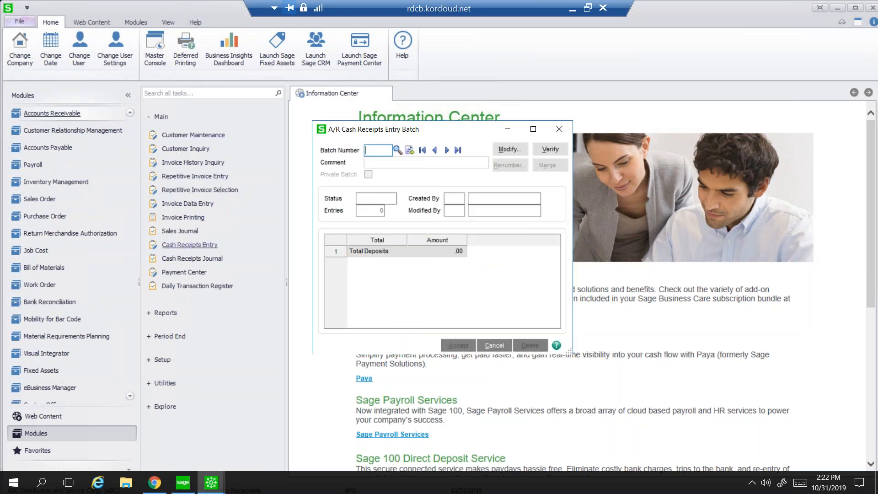
Create batch 00143 and deposit 00149, import the APS Click to Pay payment, and accept the deposit.
left_click(409, 150)
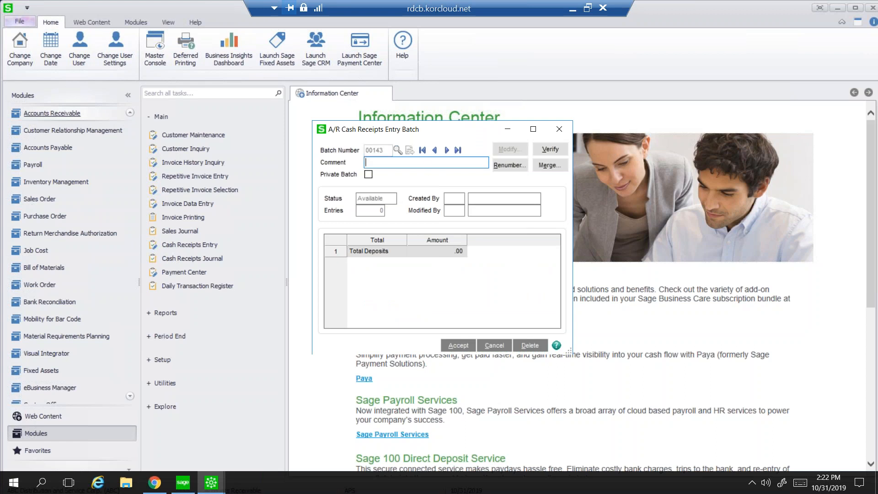
left_click(455, 339)
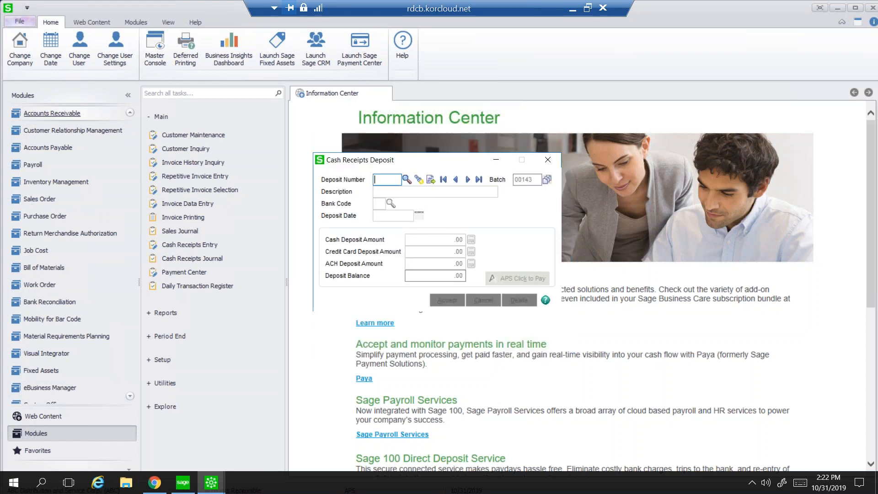
left_click(418, 179)
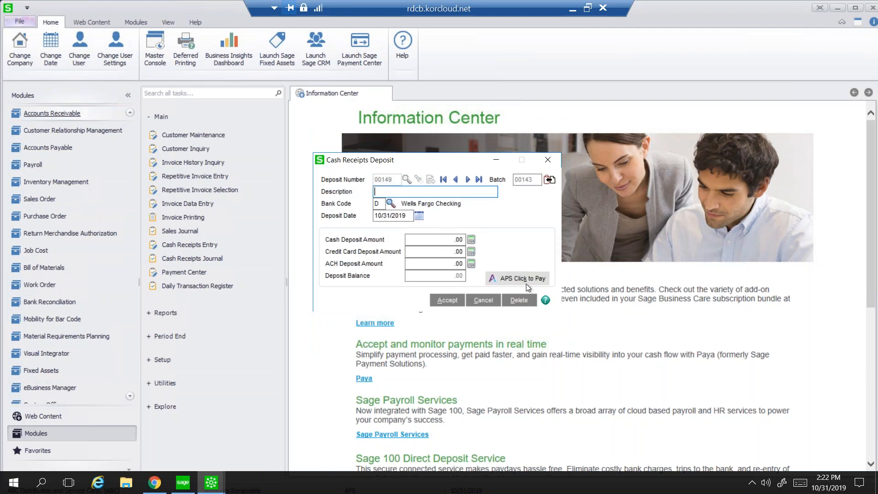
left_click(514, 279)
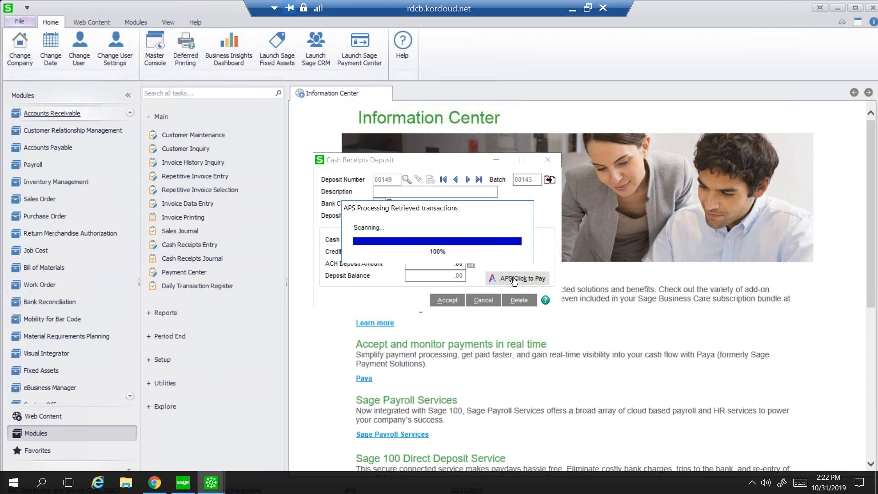
left_click(443, 198)
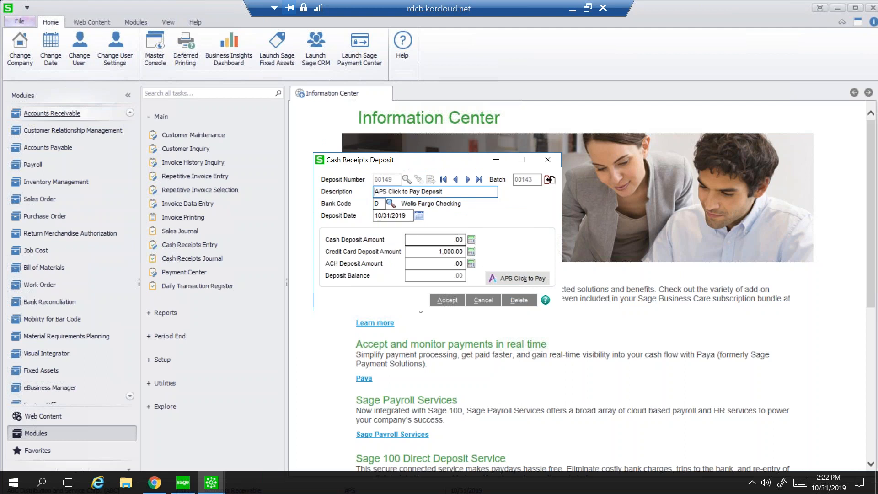
left_click(448, 301)
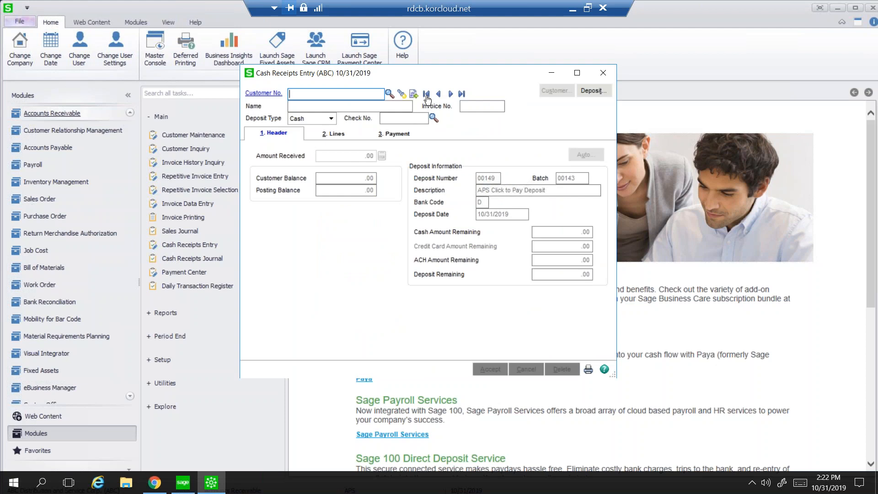
Load the first imported 1,000.00 receipt, check its invoice line, accept it, and close Cash Receipts Entry.
left_click(426, 96)
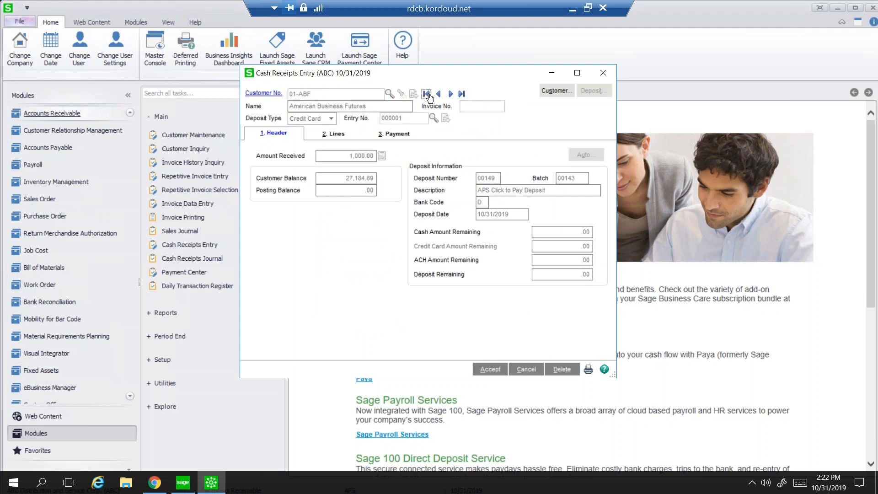
left_click(339, 138)
left_click_drag(379, 287, 513, 250)
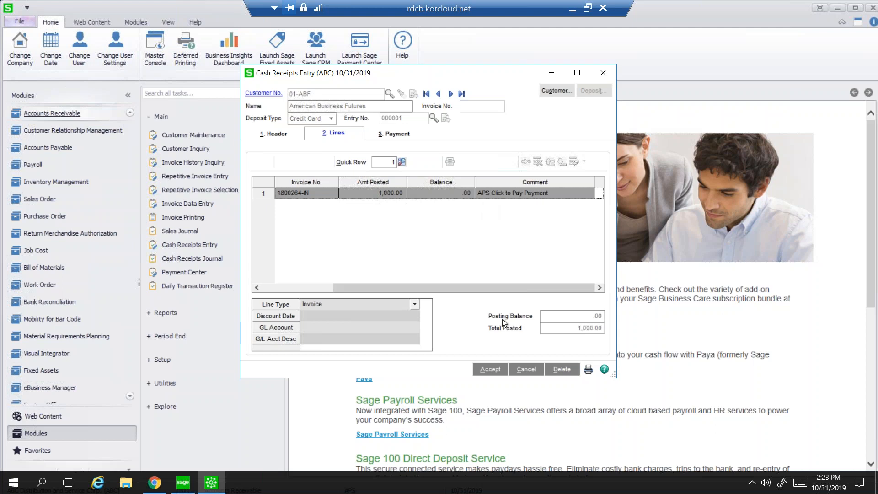
left_click(490, 369)
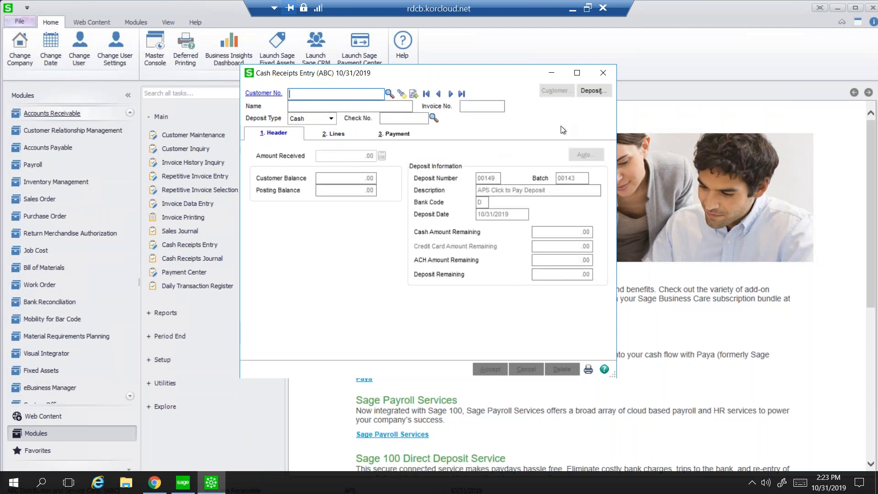
left_click(604, 74)
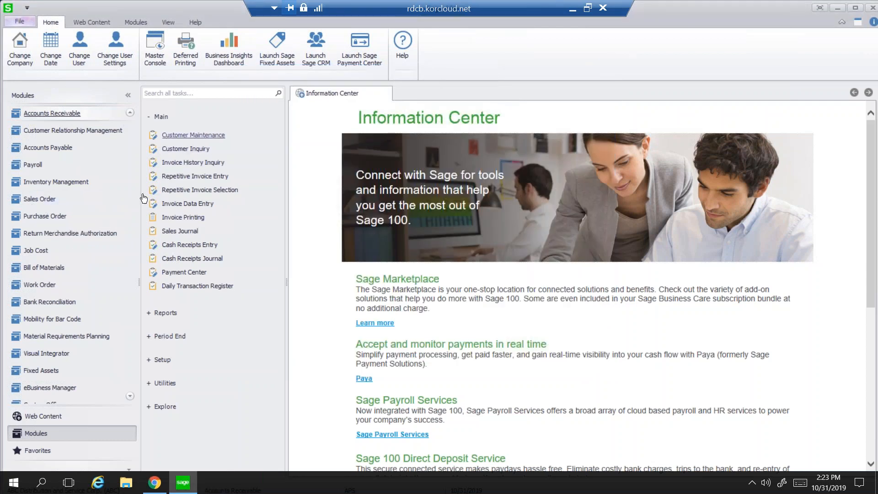
mouse_move(140, 250)
left_mouse_down()
mouse_move(134, 232)
mouse_move(141, 258)
mouse_move(143, 233)
left_mouse_up()
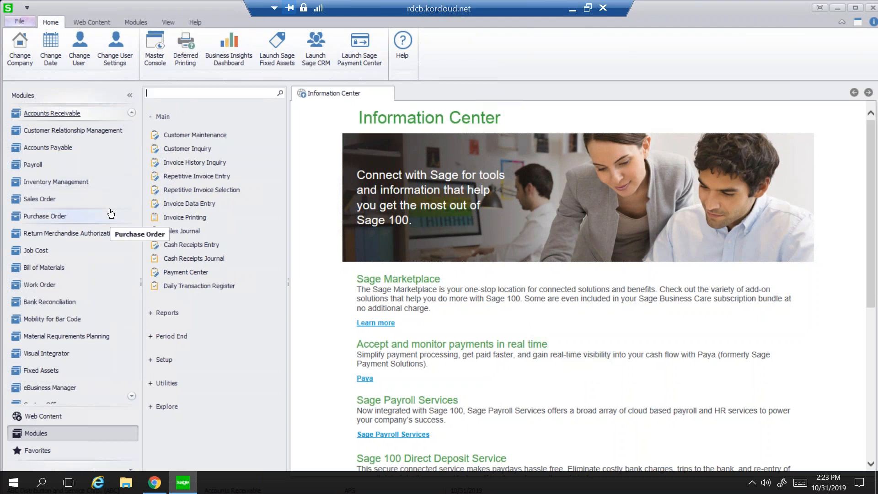
Open Customer Maintenance, twice cancelling the next-customer-number division prompt.
left_click(51, 115)
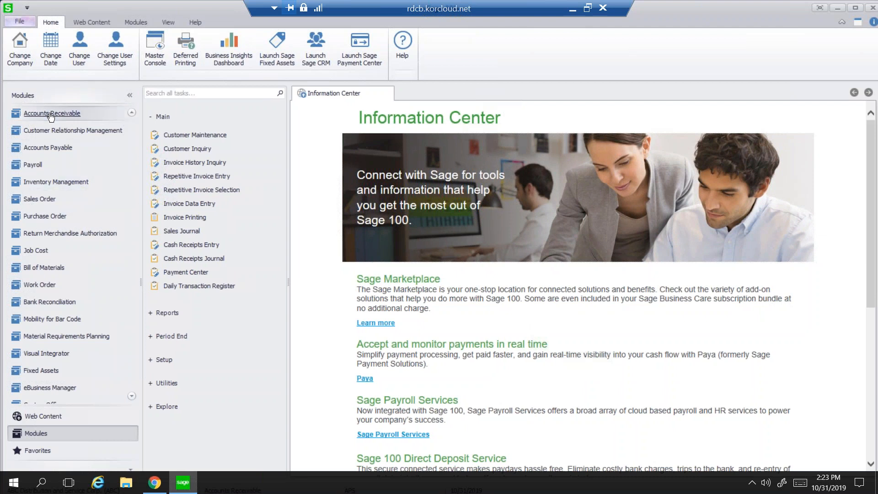
left_click(182, 138)
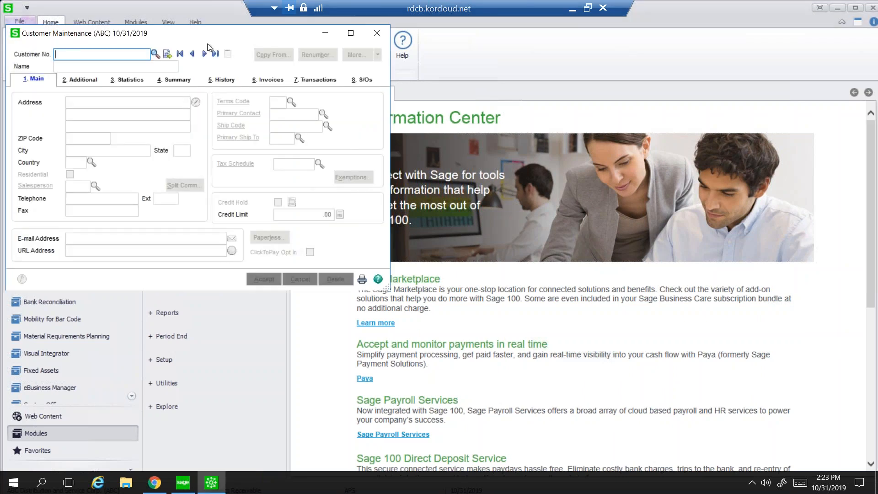
left_click(167, 54)
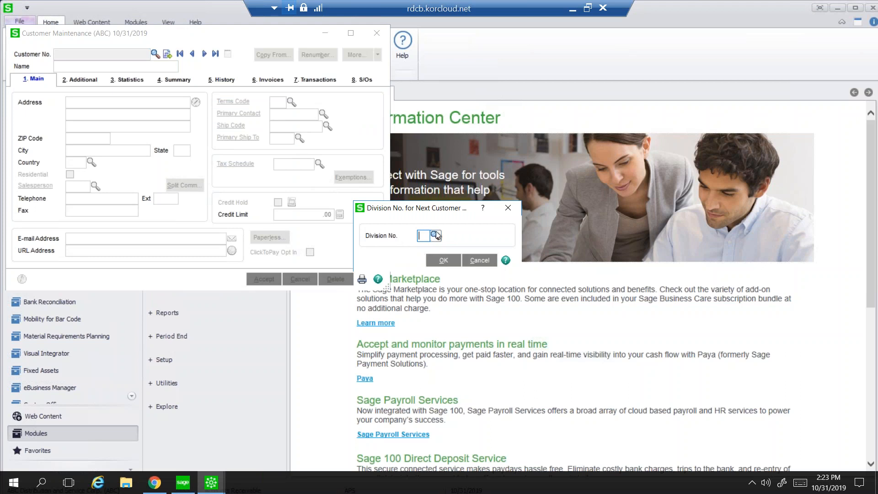
left_click(441, 262)
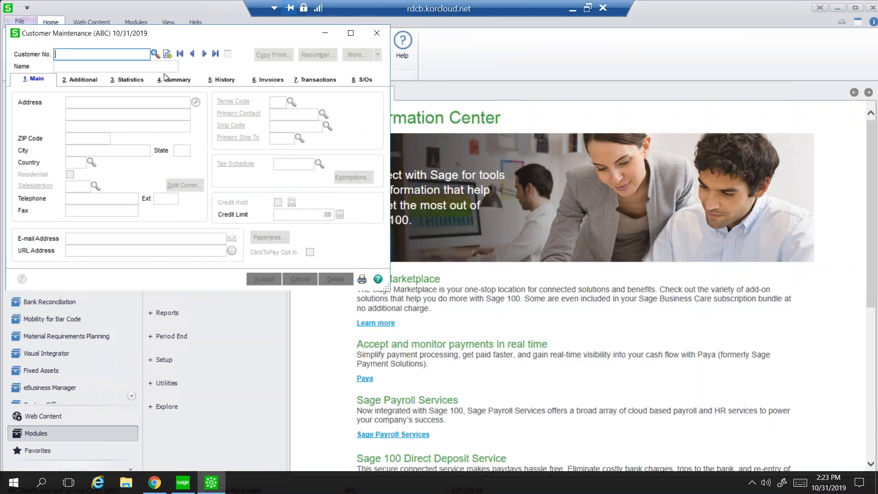
left_click(168, 54)
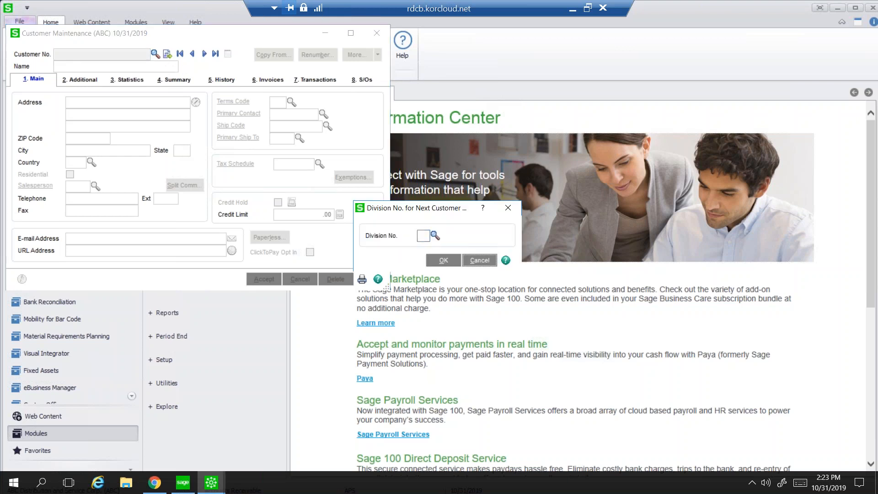
left_click(479, 260)
Look up American Business Futures, dismiss its memo, and view the 2. Additional tab.
left_click(155, 54)
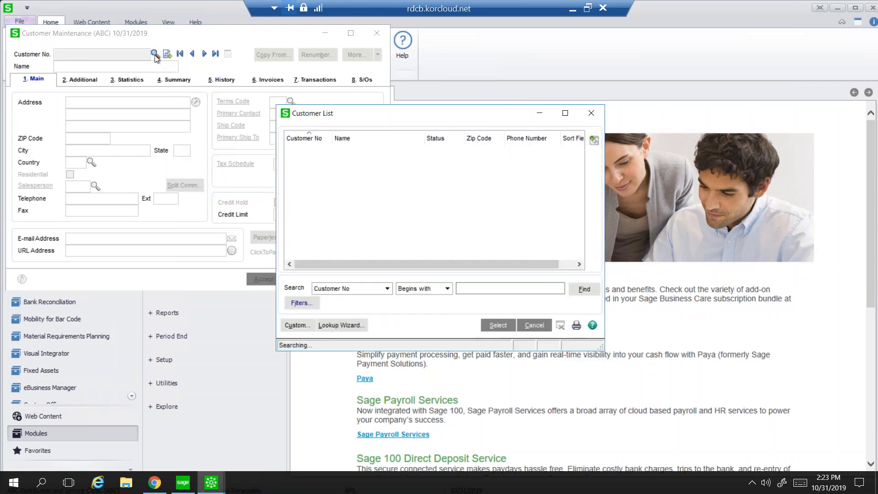
left_click(498, 325)
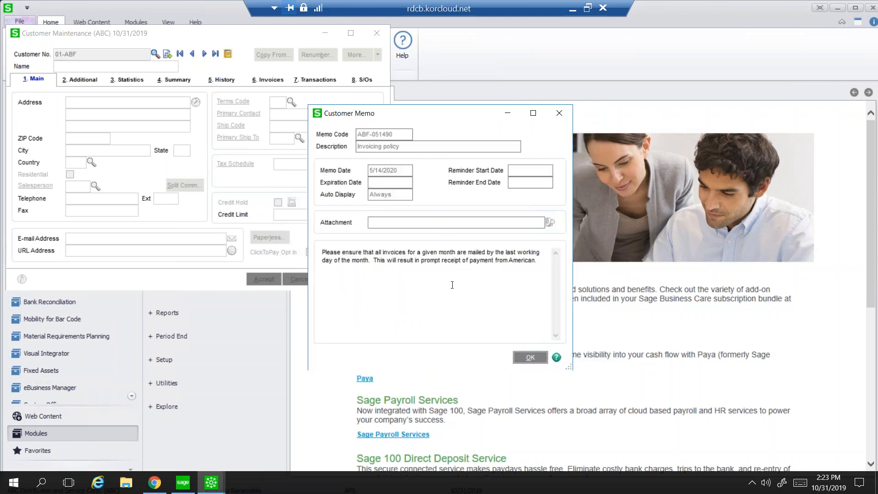
left_click(530, 357)
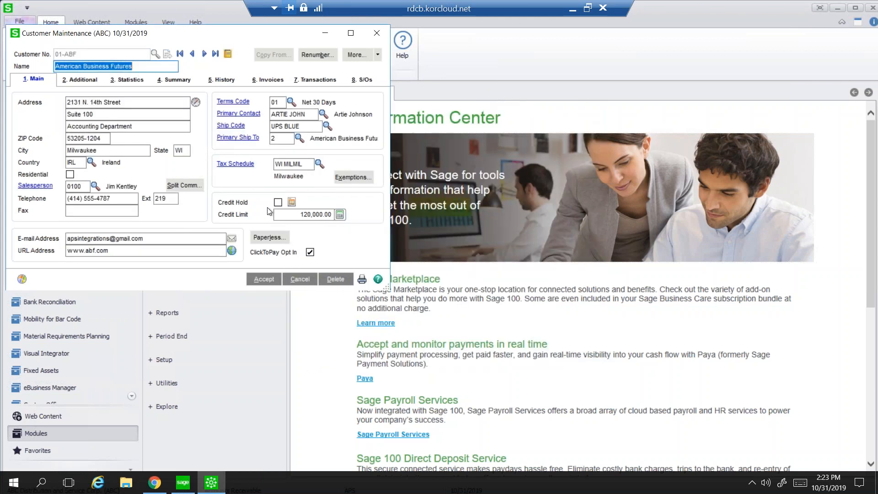
left_click(80, 80)
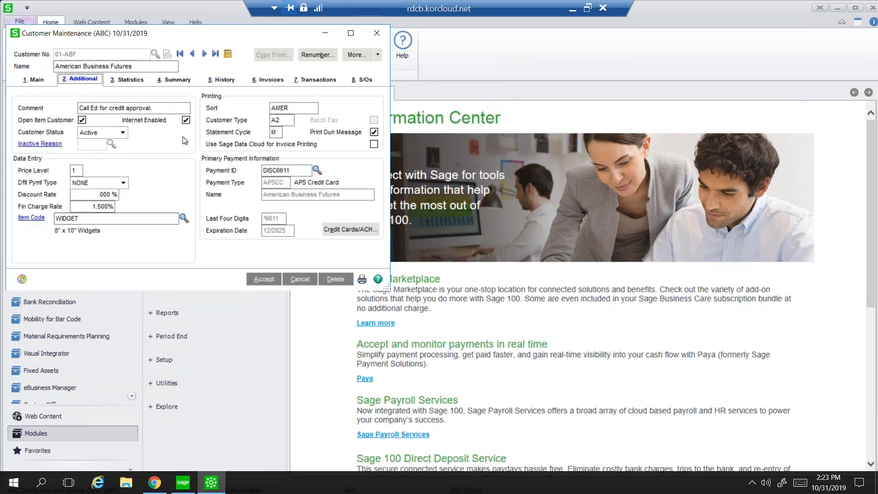
Open the Credit Card/ACH window and step through to the saved APS Credit Card details.
left_click(338, 232)
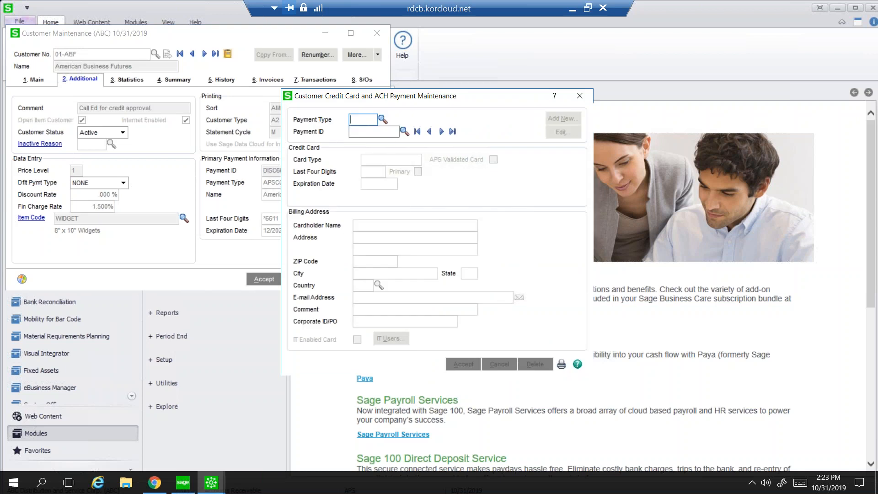
left_click(383, 120)
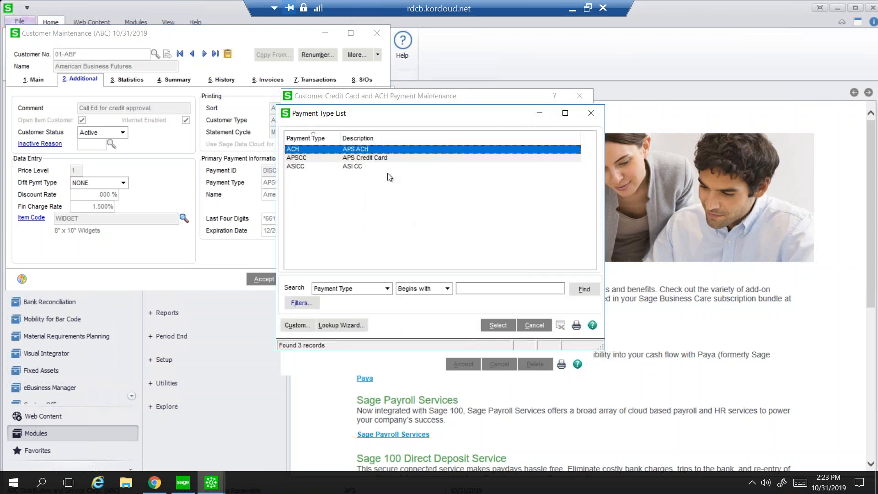
left_click(379, 162)
left_click(496, 325)
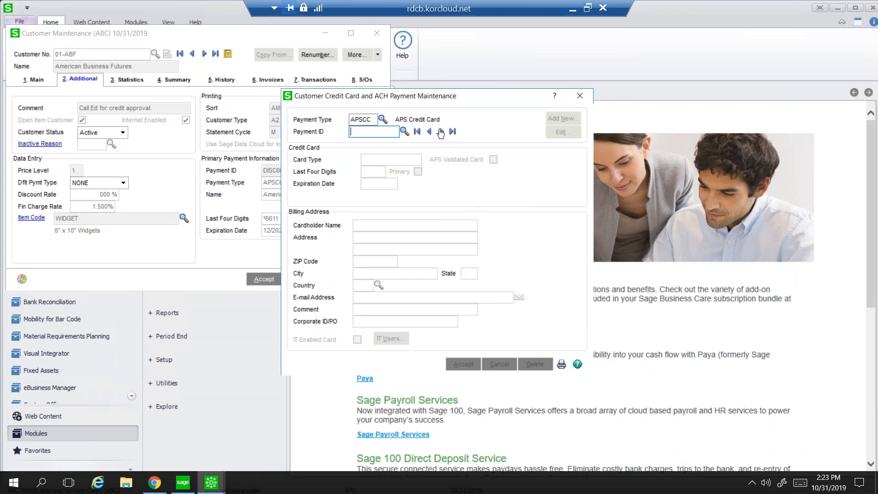
left_click(440, 133)
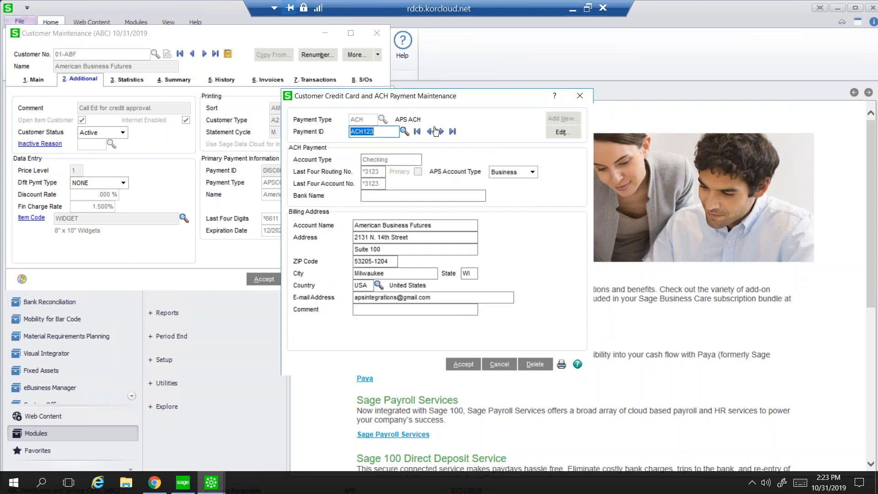
left_click(441, 131)
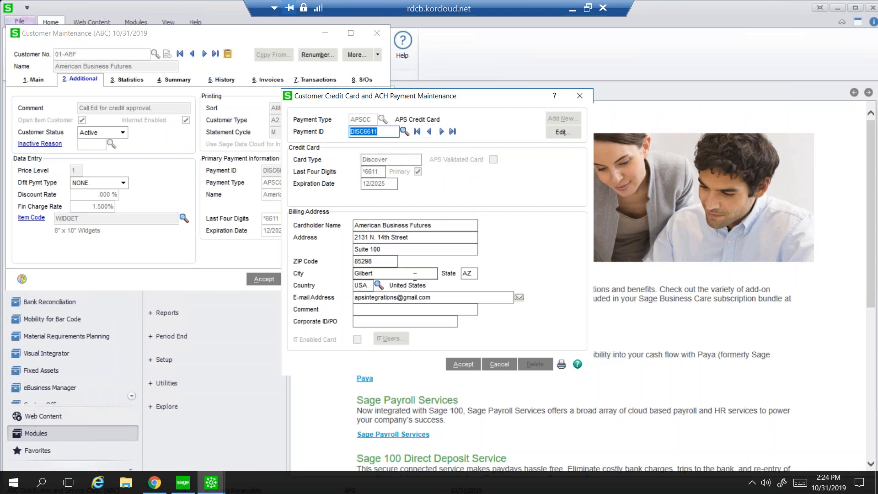
left_click(434, 296)
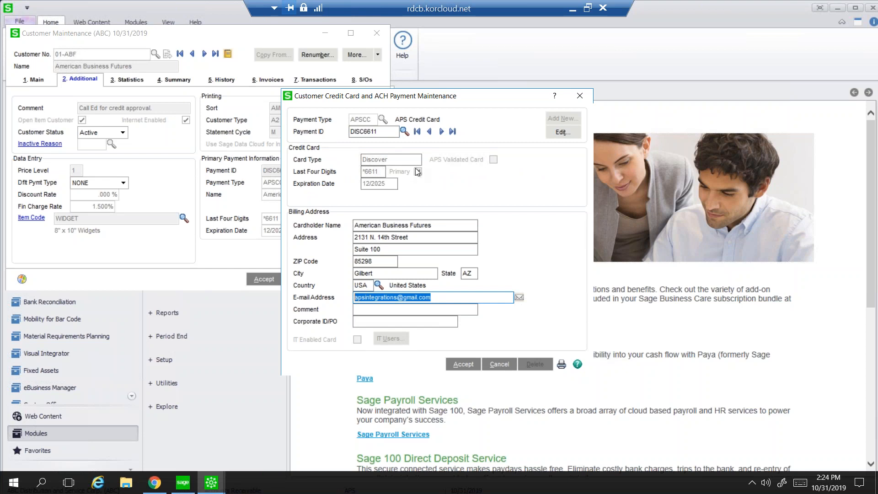
Cancel and close the card window, view the Main tab, and cancel the customer record.
left_click(503, 365)
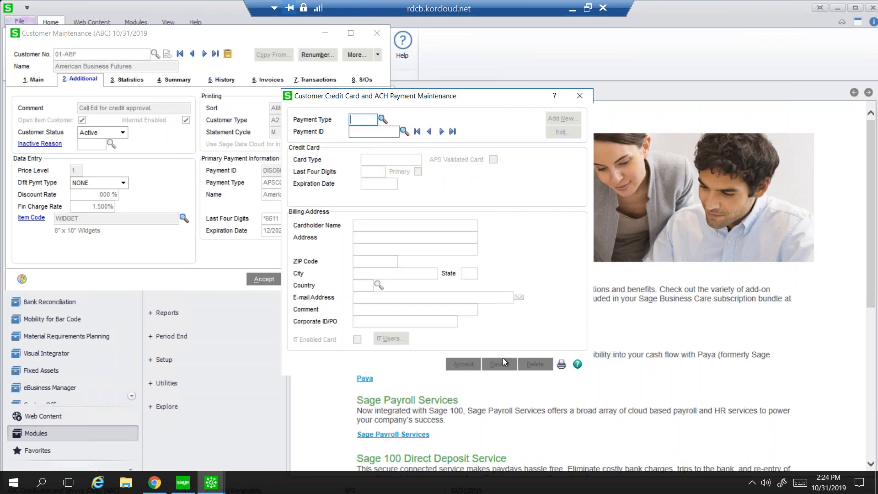
left_click(580, 96)
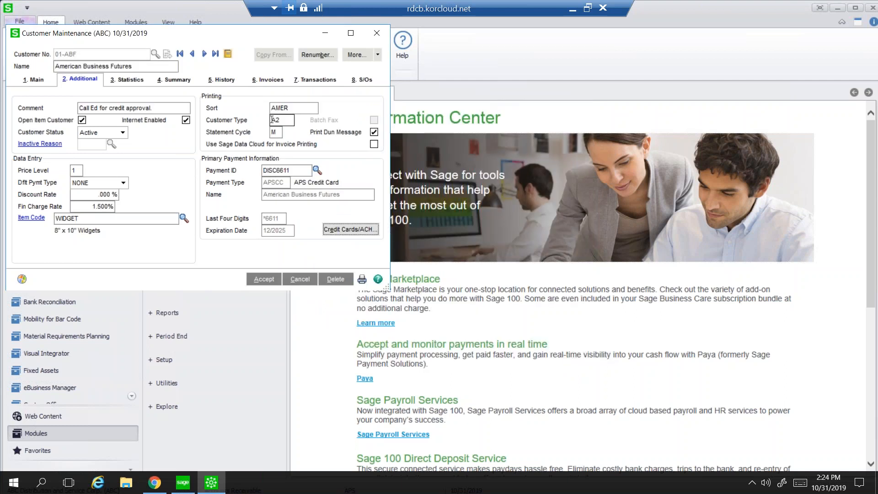
left_click(33, 82)
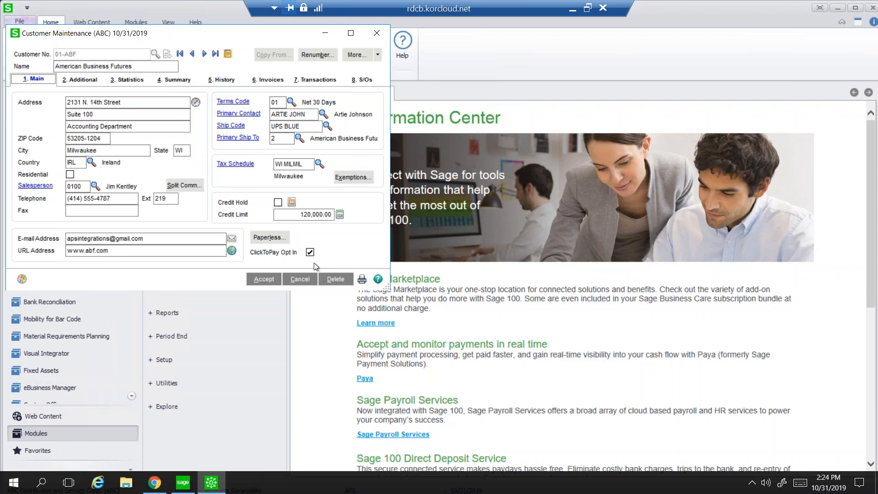
left_click(304, 278)
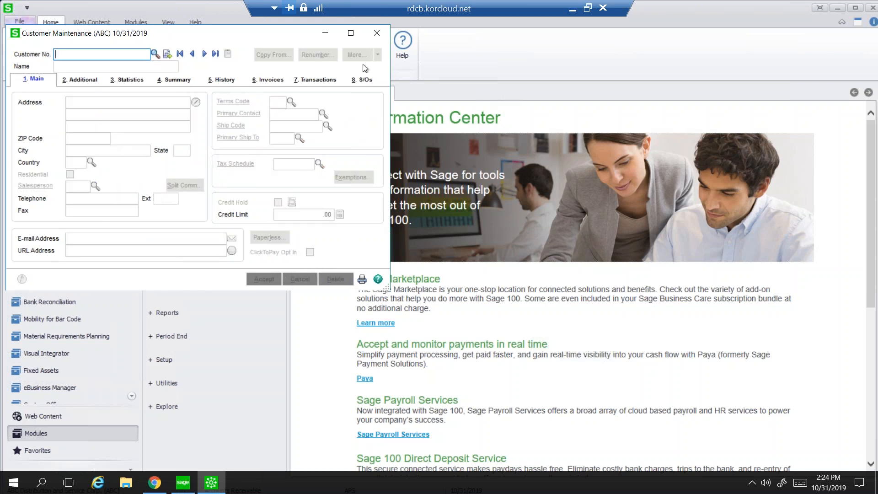
Start the next new sales order in Sales Order Entry for customer American Business Futures (01-ABF), accepting the 10/31/2019 date.
left_click(376, 34)
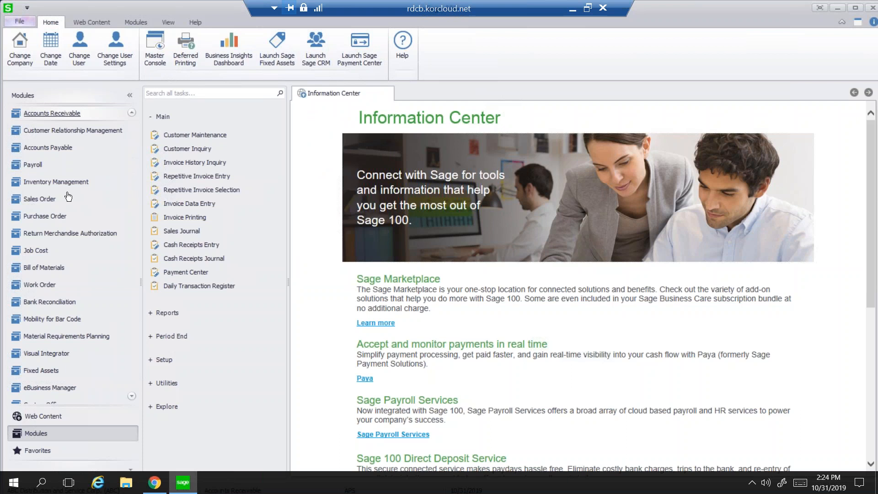
left_click(47, 204)
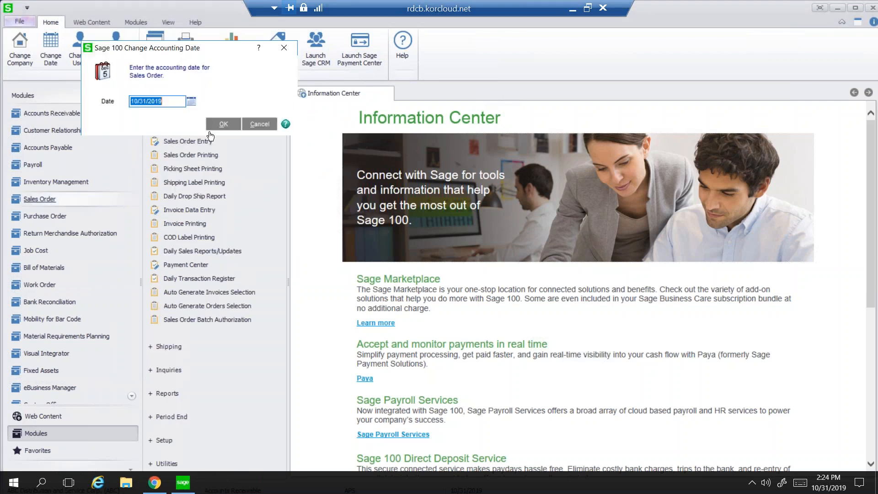
left_click(222, 122)
left_click(187, 142)
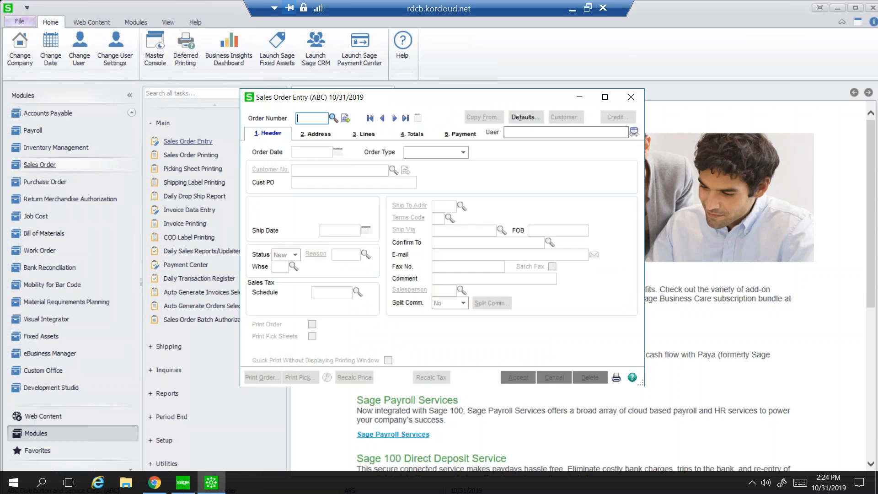
left_click(345, 119)
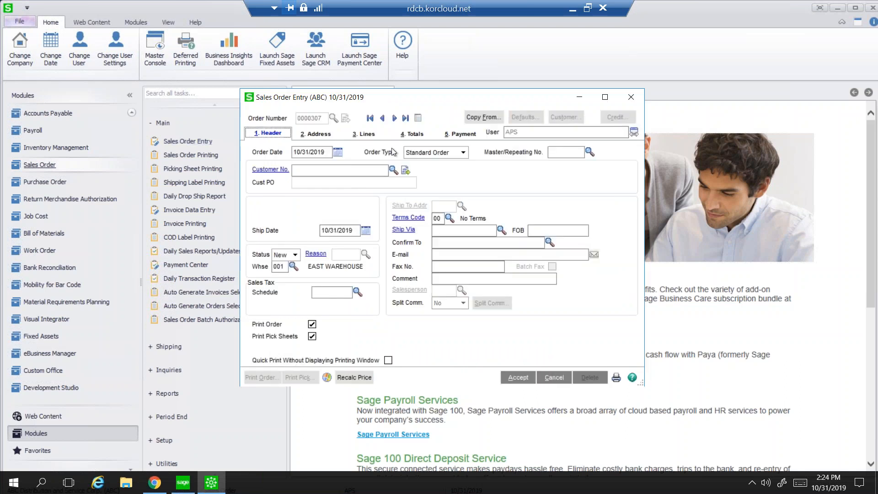
left_click(394, 172)
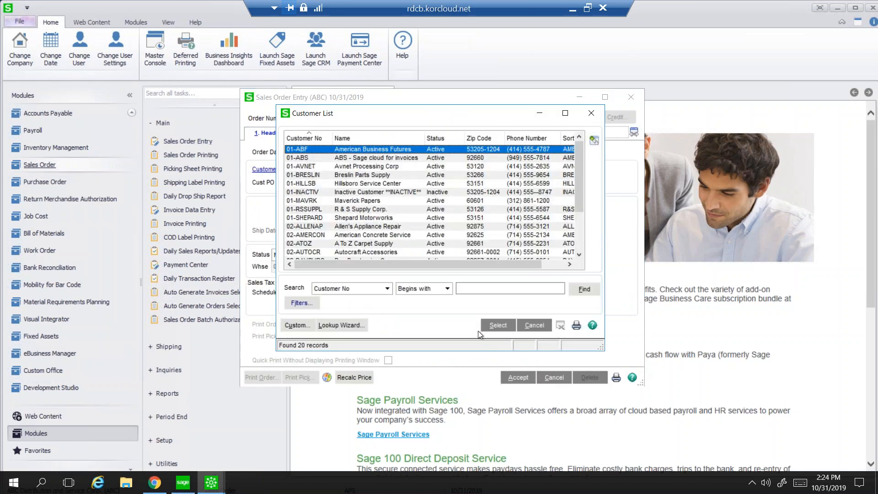
left_click(490, 325)
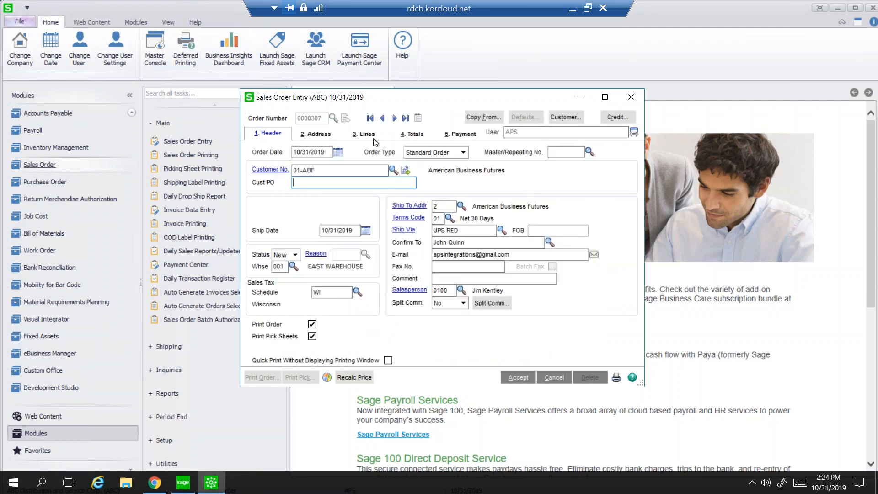
Add line 1 with item 1001-HON-H252 at the default quantity.
key("alt+3")
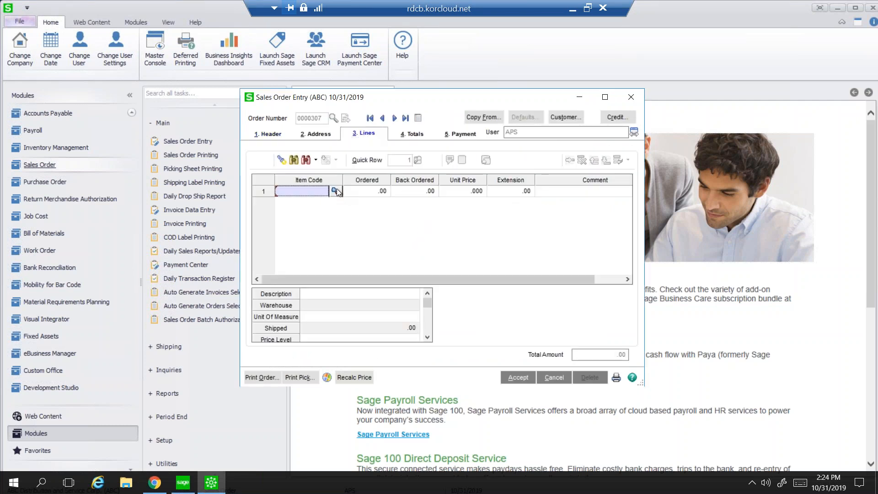
left_click(336, 191)
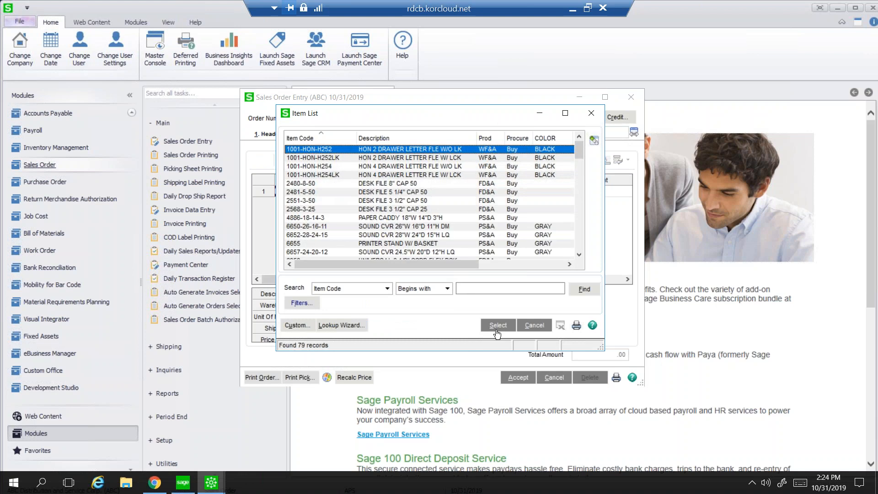
left_click(496, 331)
key("Tab")
key("Tab")
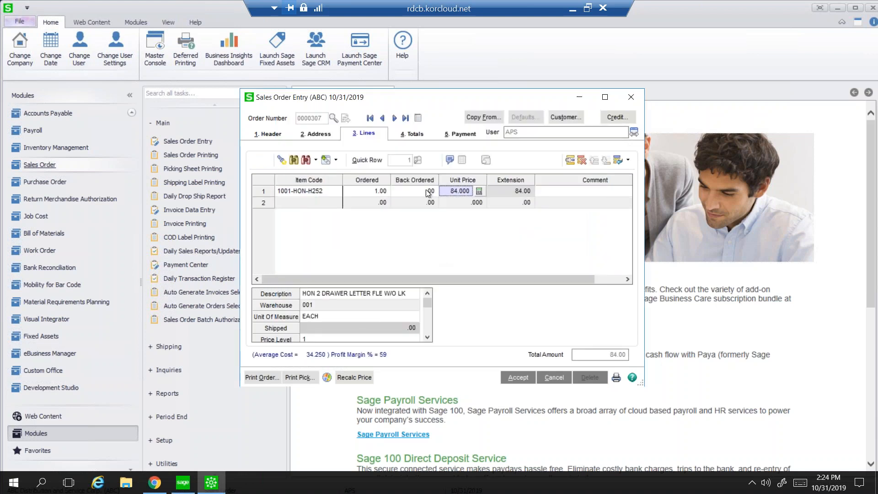
On the Totals tab, set the deposit payment type to Credit Card.
left_click(408, 136)
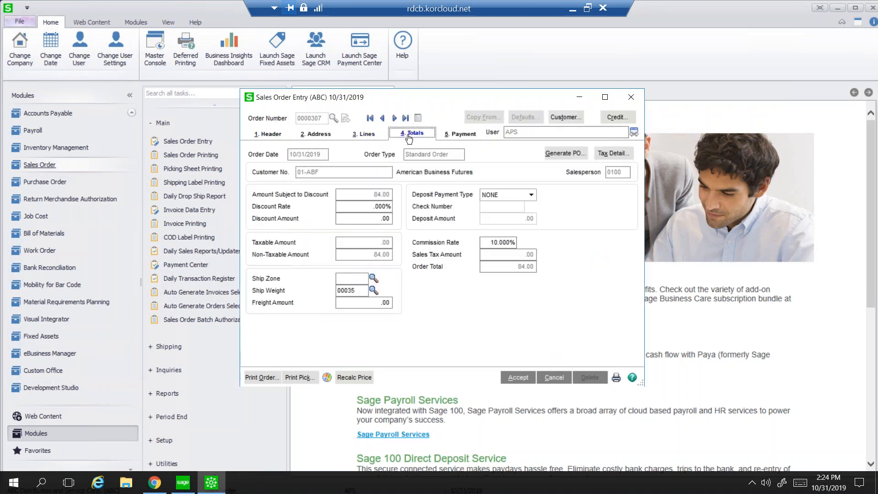
left_click(532, 193)
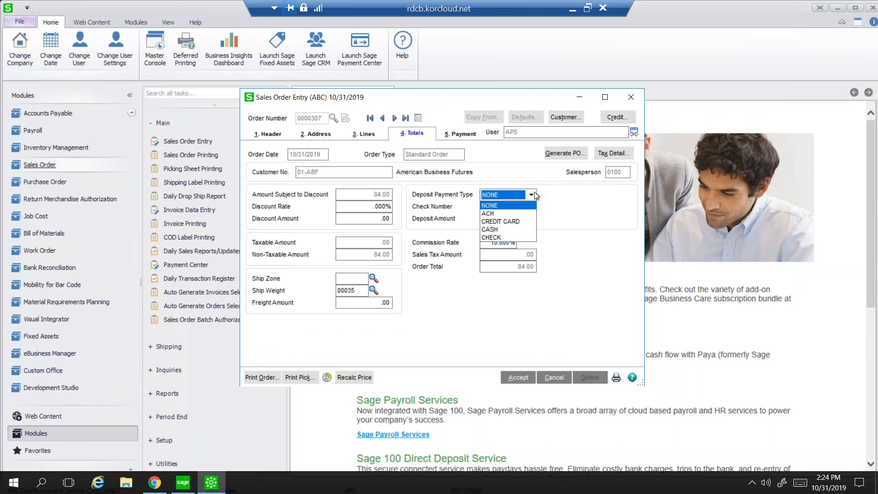
left_click(510, 221)
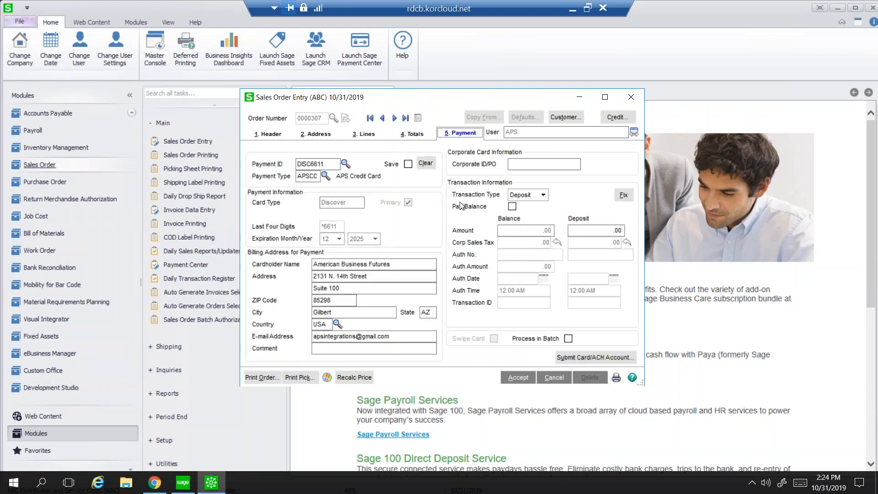
Charge the full 84.00 to the saved Discover card DISC6611 as a Payment and submit it for authorization.
left_click(355, 312)
left_click(345, 164)
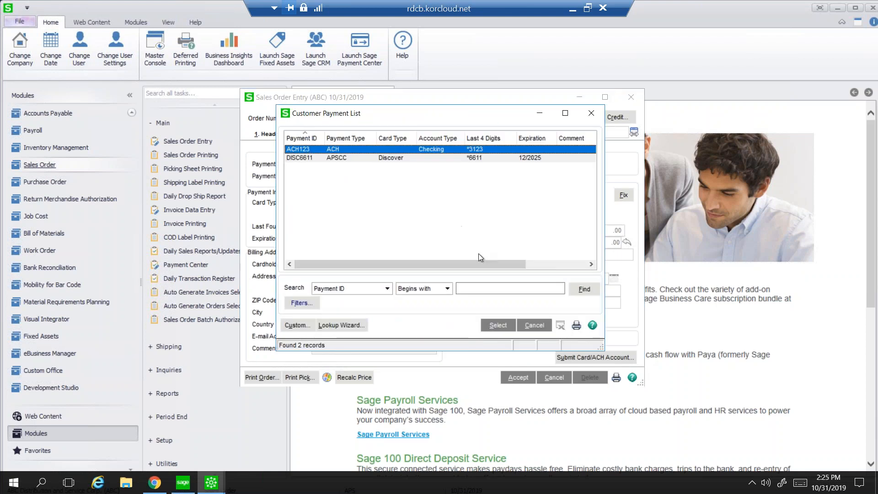
left_click(532, 326)
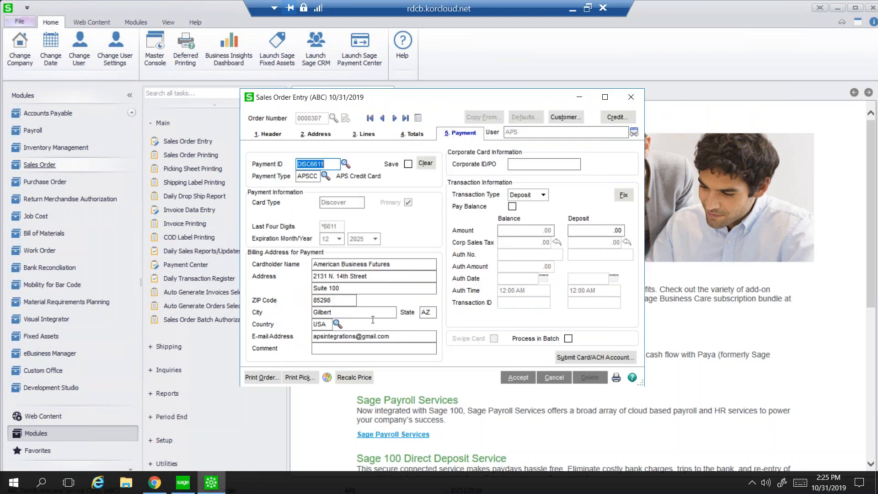
left_click(544, 197)
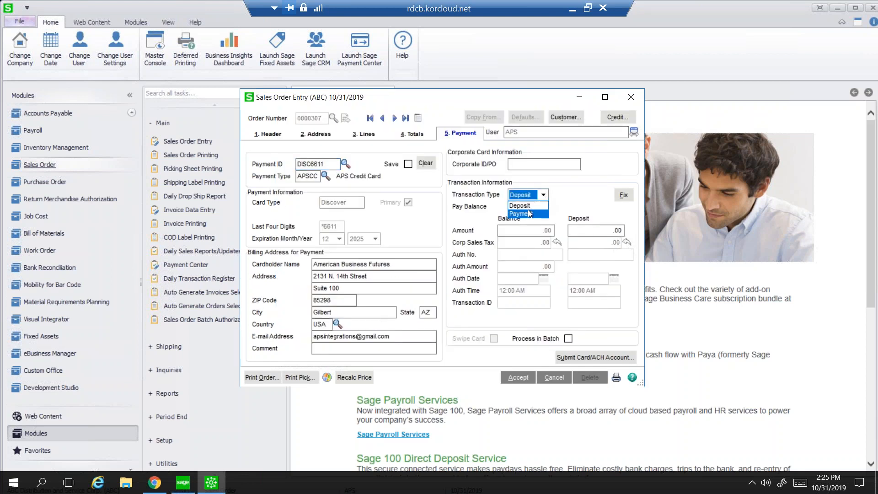
left_click(528, 213)
left_click(586, 359)
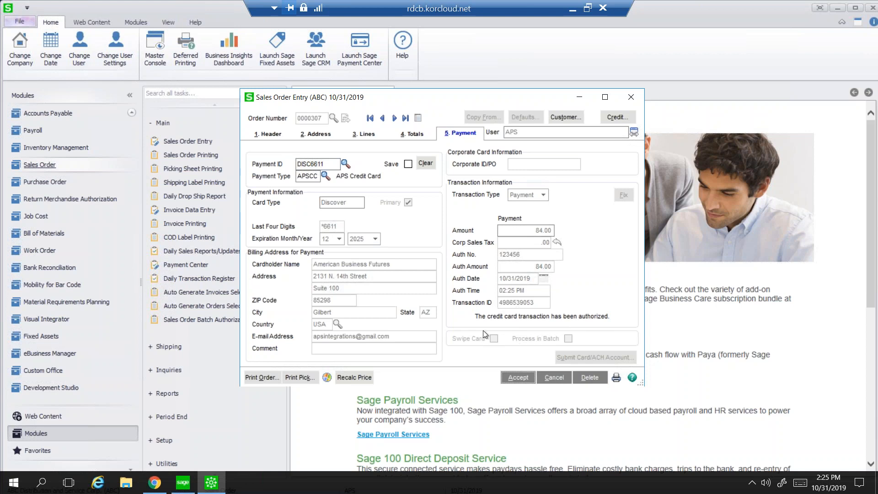
Accept sales order 0000307, close Sales Order Entry, and minimize the remote session.
left_click(521, 379)
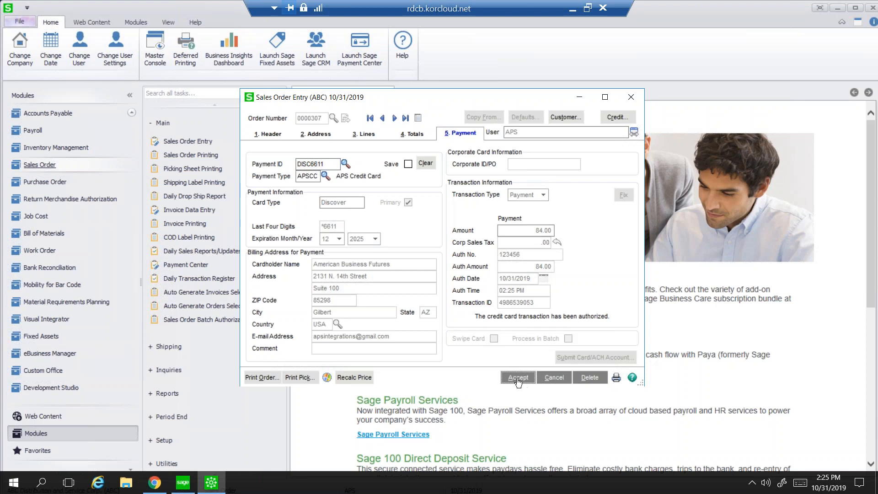
left_click(632, 97)
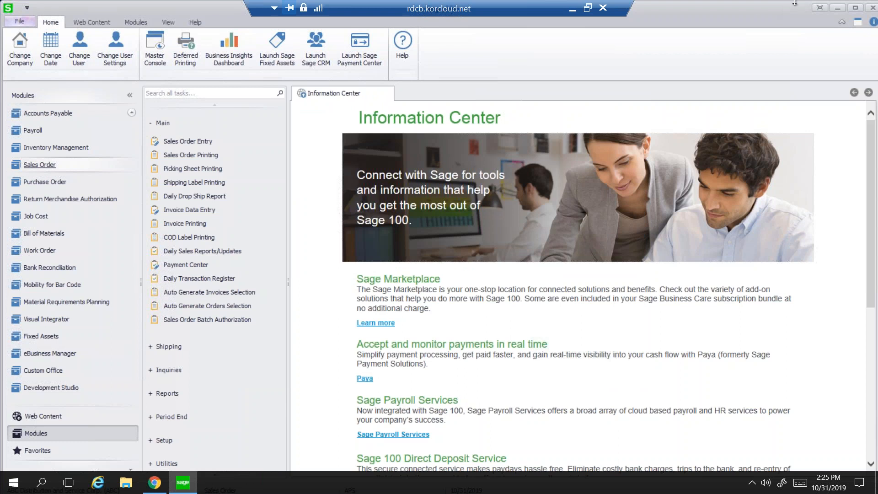
left_click(572, 13)
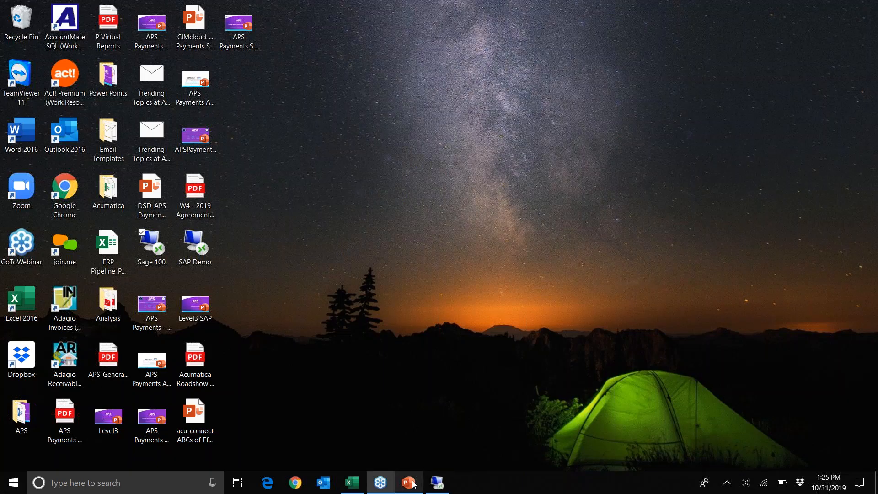
Present the PowerPoint webinar deck as a slide show starting at slide 20.
left_click(409, 483)
scroll(62, 447, "down", 2)
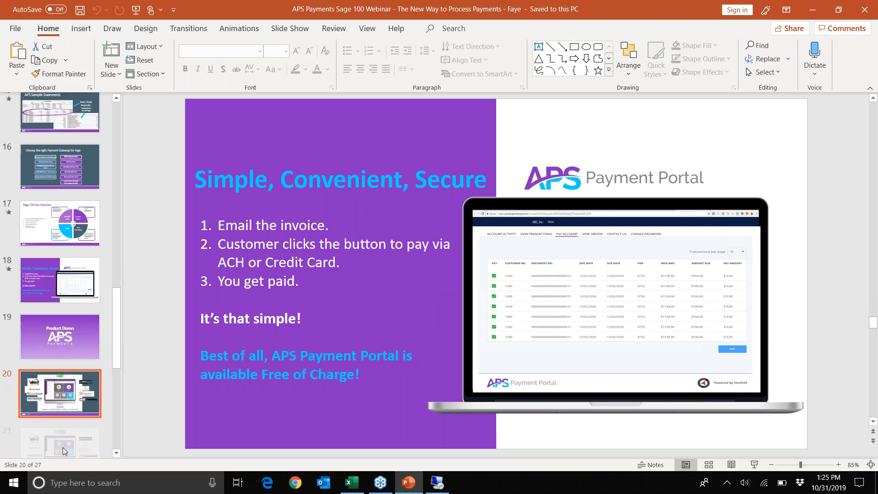
left_click(755, 464)
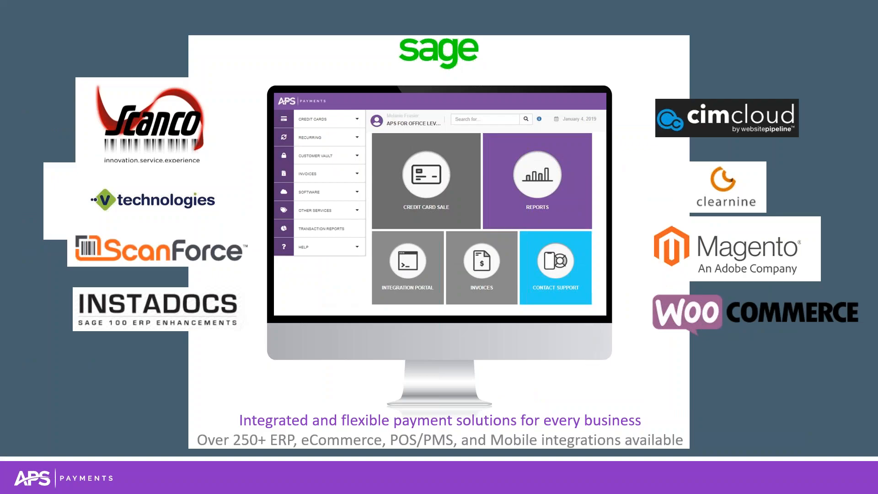